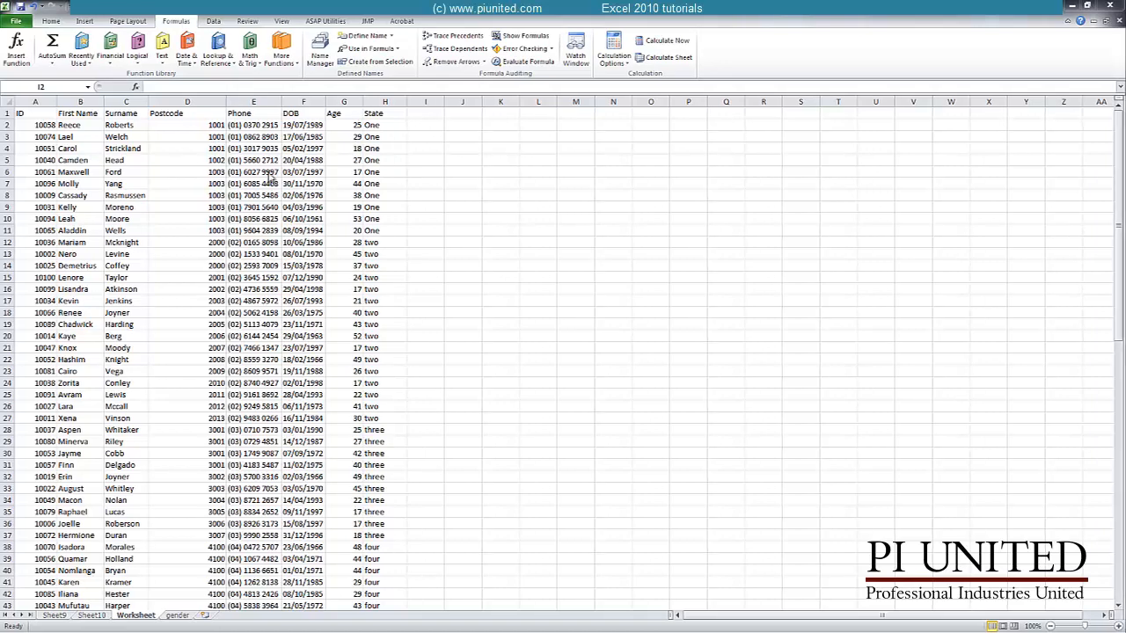
# Examine the Age and State formulas and First Name column on Worksheet, and the name-to-gender list on the gender sheet
pyautogui.click(344, 125)
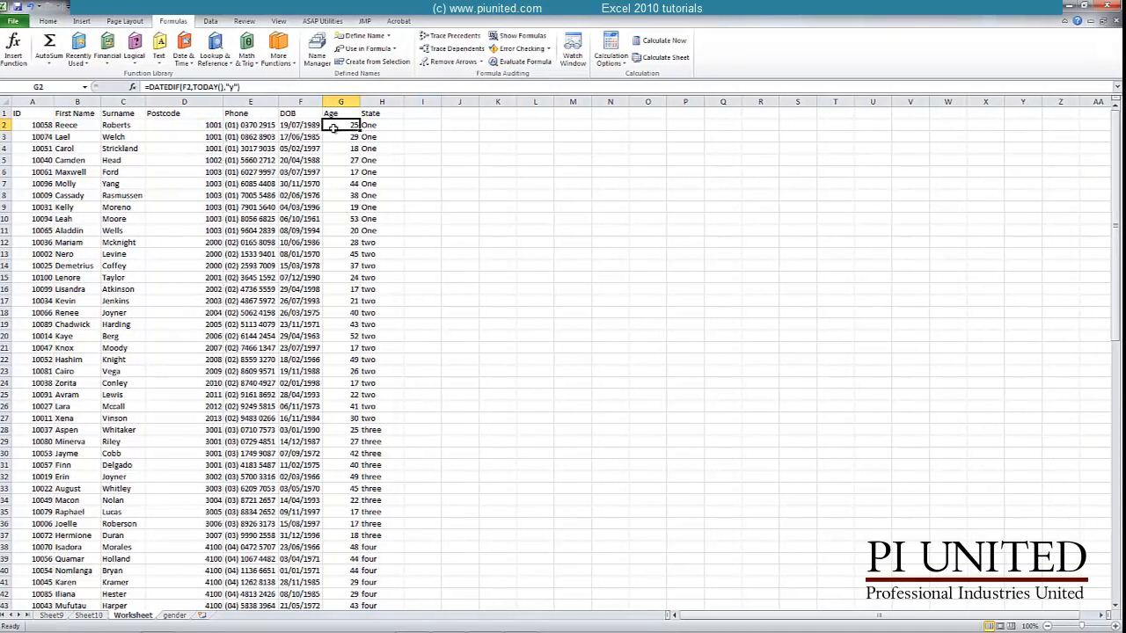
pyautogui.click(378, 126)
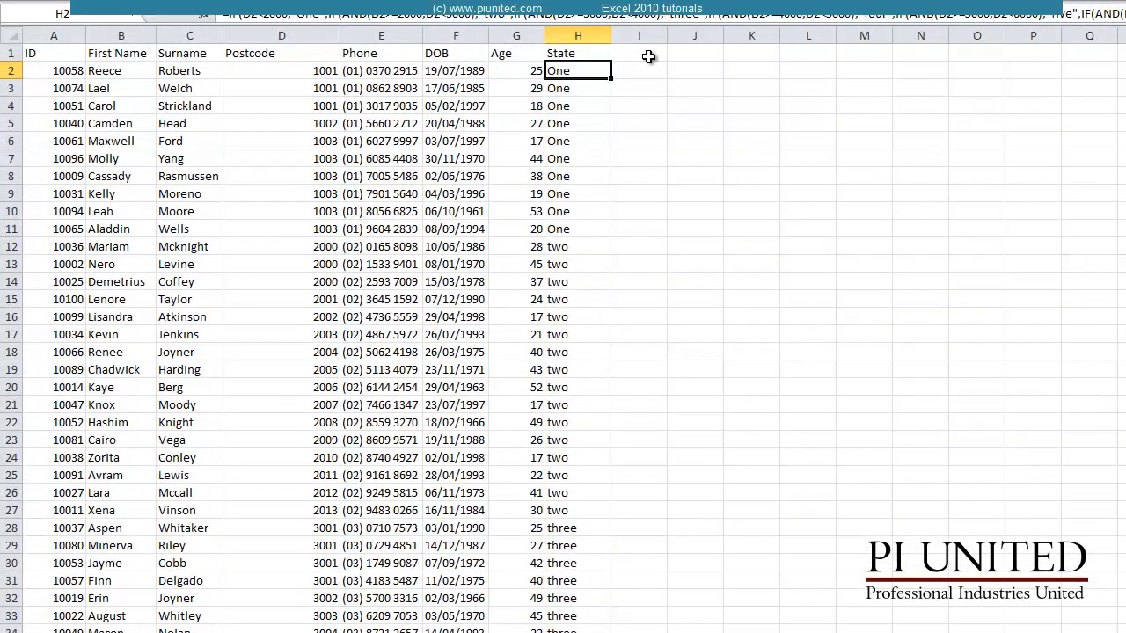
pyautogui.click(427, 115)
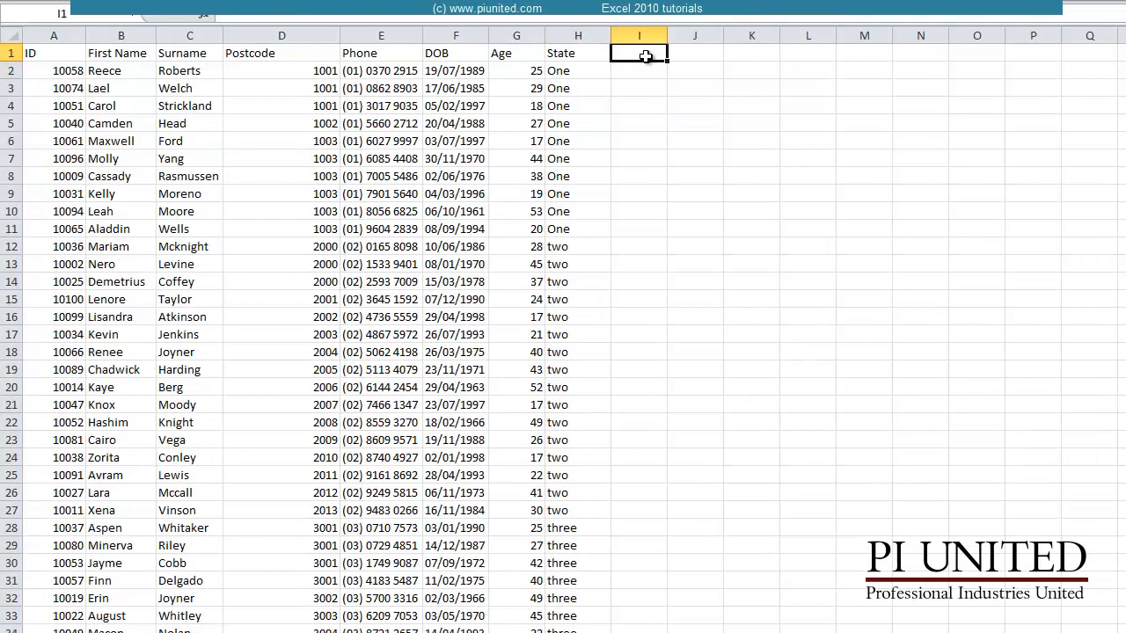
pyautogui.moveTo(123, 74); pyautogui.dragTo(95, 461)
pyautogui.click(112, 79)
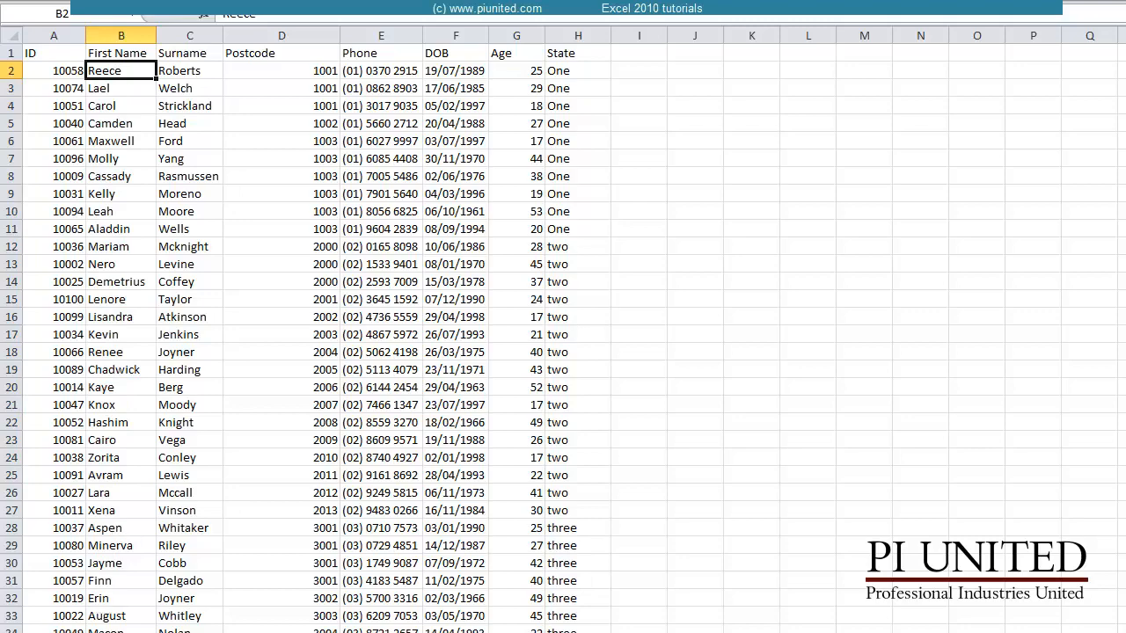
pyautogui.click(132, 632)
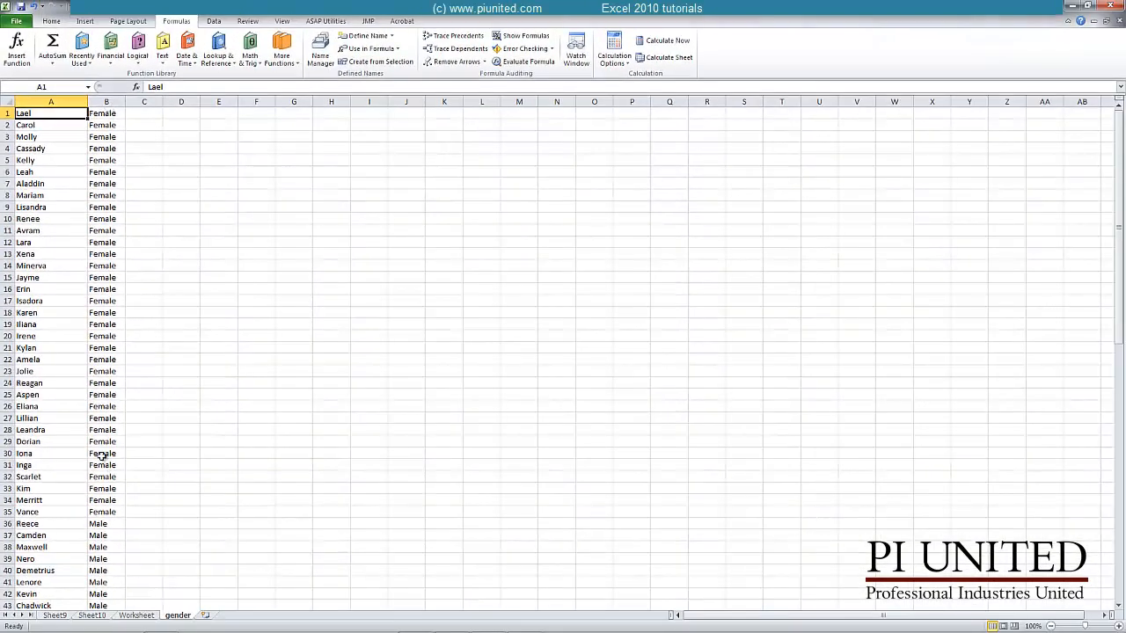
pyautogui.scroll(-15, 102, 456)
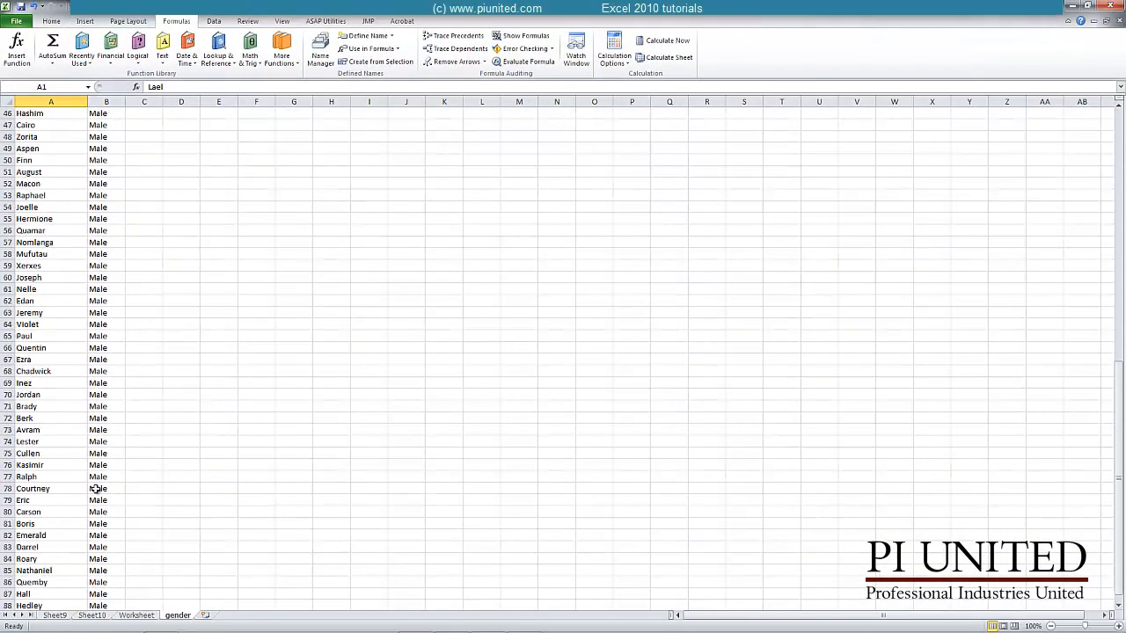
pyautogui.scroll(15, 94, 488)
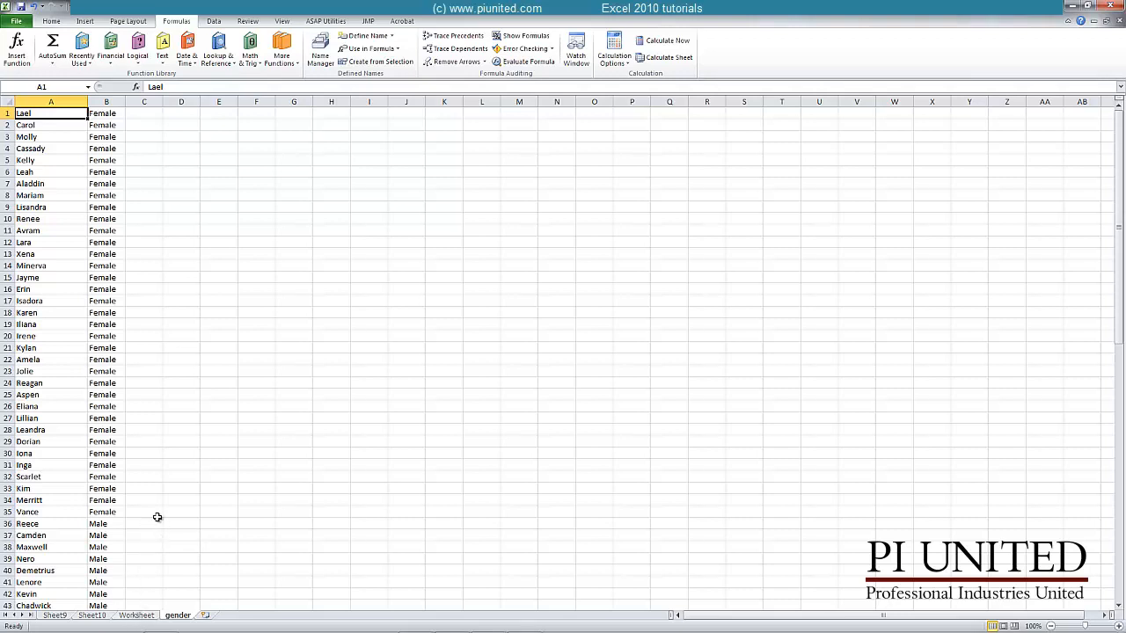
# Add a Gender column header in cell I1 of the Worksheet sheet
pyautogui.click(137, 615)
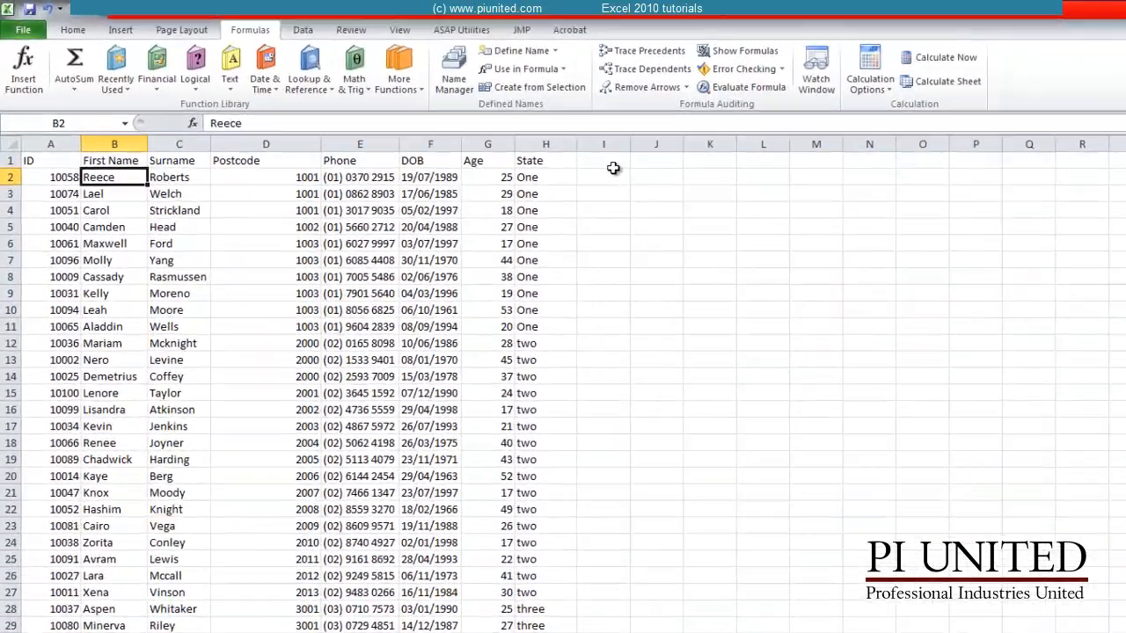
pyautogui.click(429, 113)
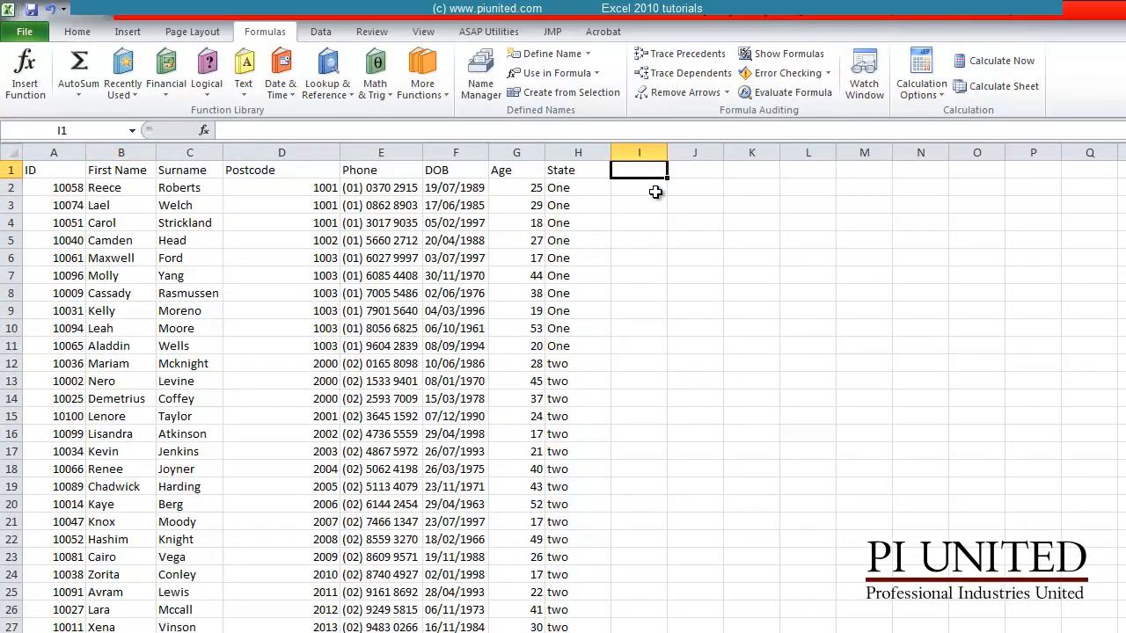
pyautogui.write('Gender')
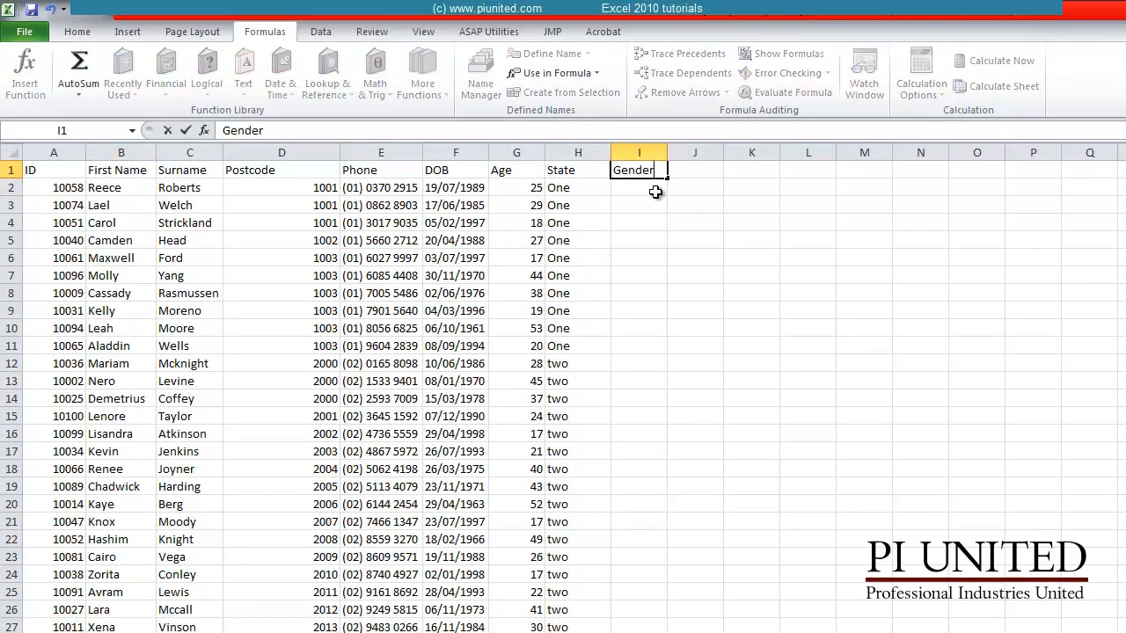
pyautogui.press('Return')
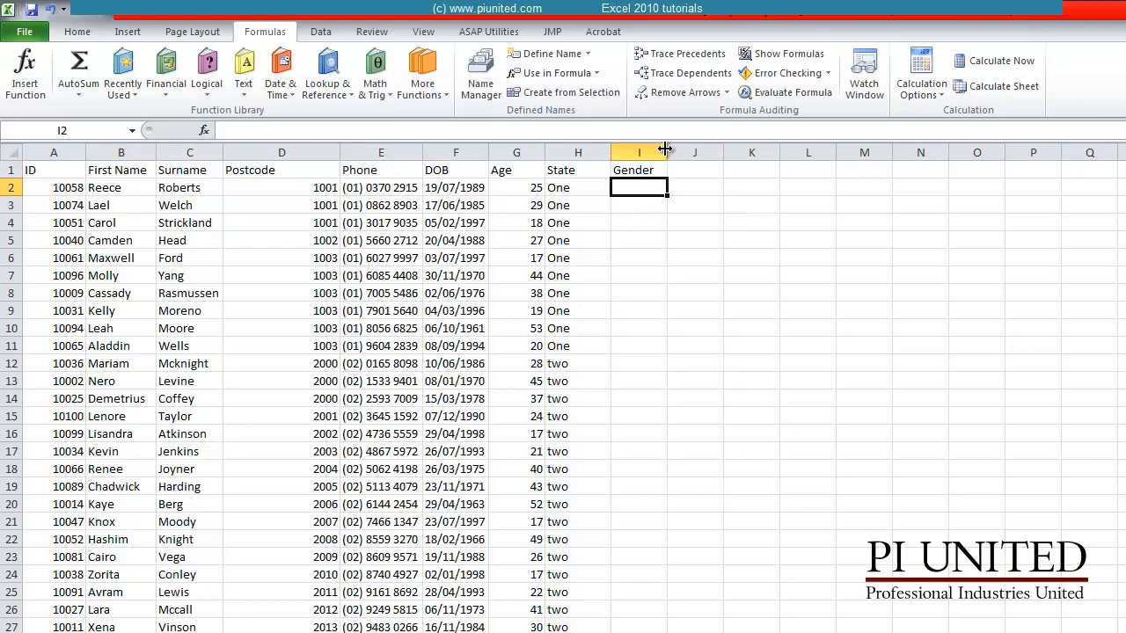
# Widen column I substantially, make row 2 taller, and set the font size of cell I2 to 48
pyautogui.moveTo(666, 151); pyautogui.dragTo(1058, 129)
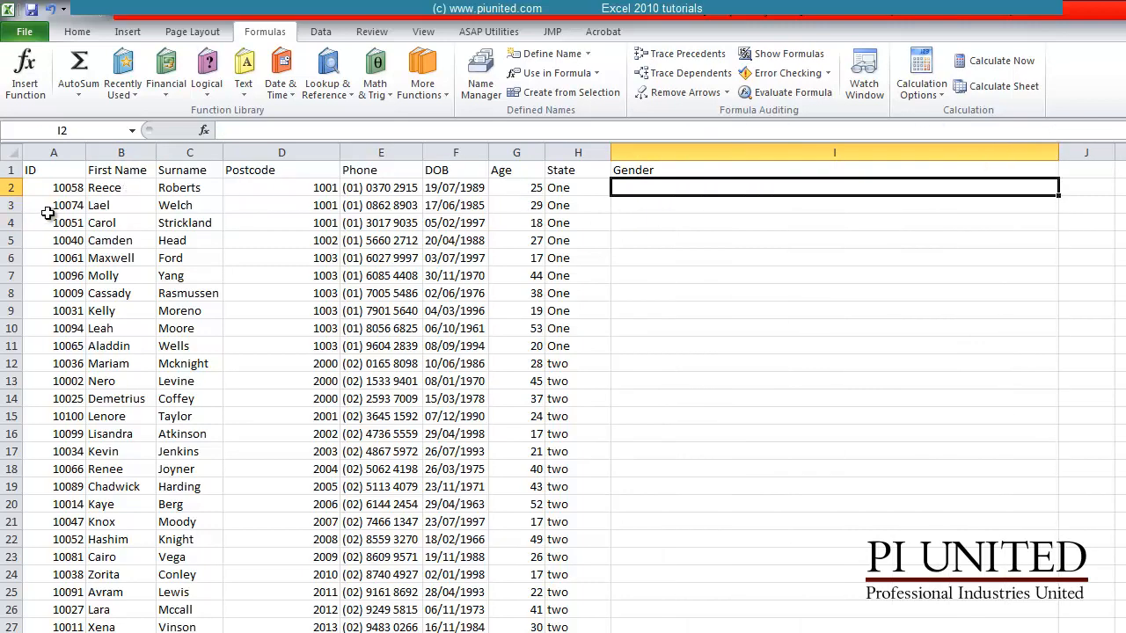
pyautogui.moveTo(6, 195); pyautogui.dragTo(6, 286)
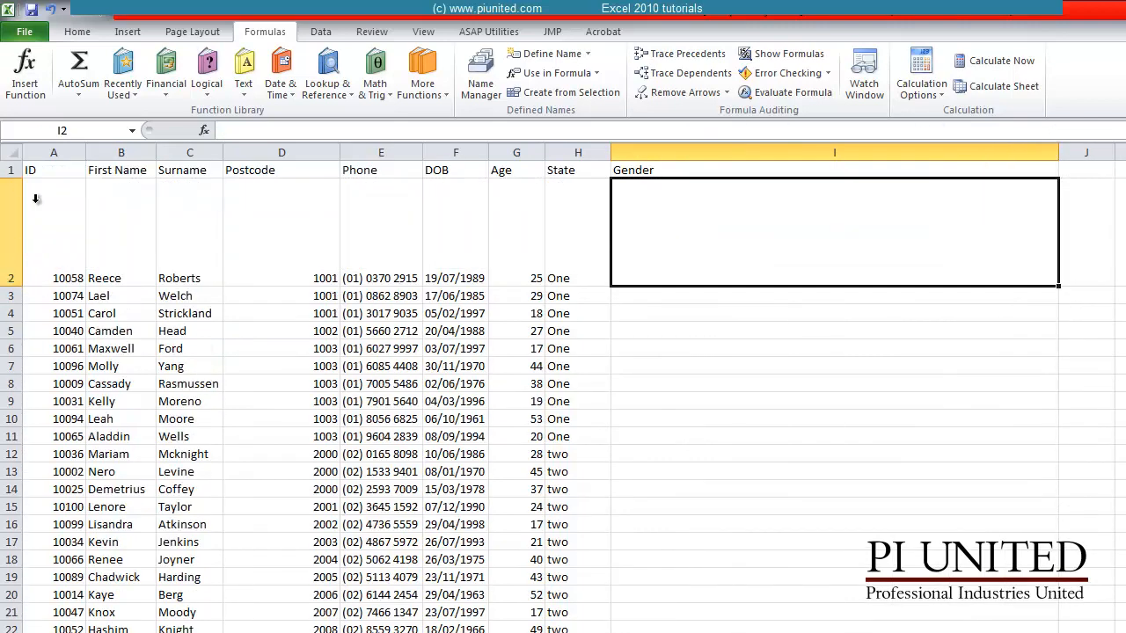
pyautogui.click(87, 34)
pyautogui.click(266, 61)
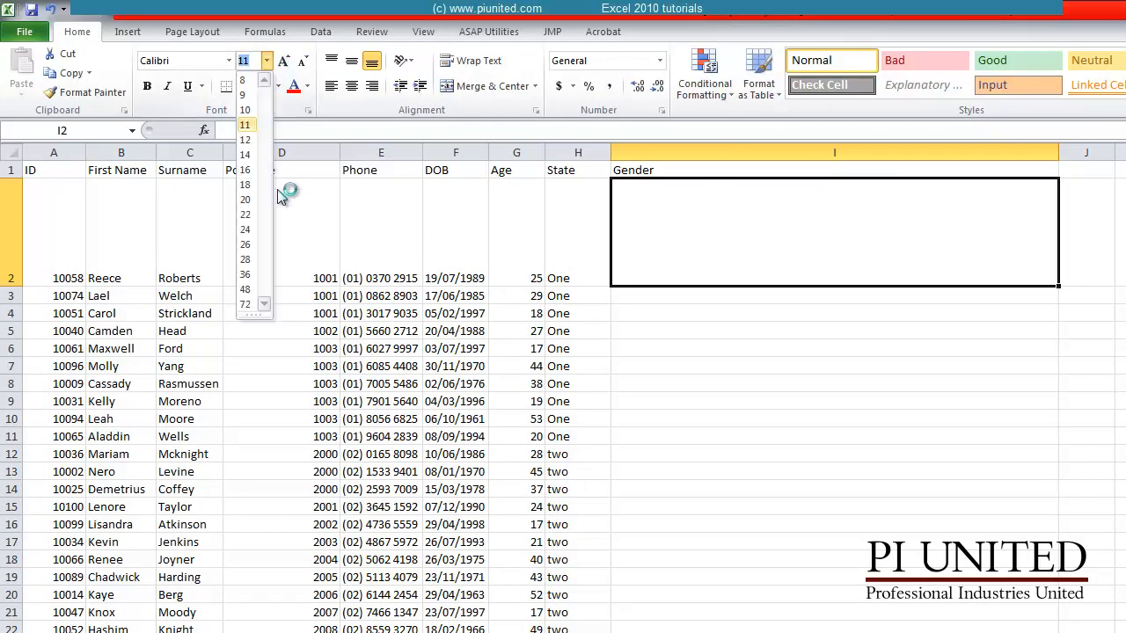
pyautogui.click(246, 289)
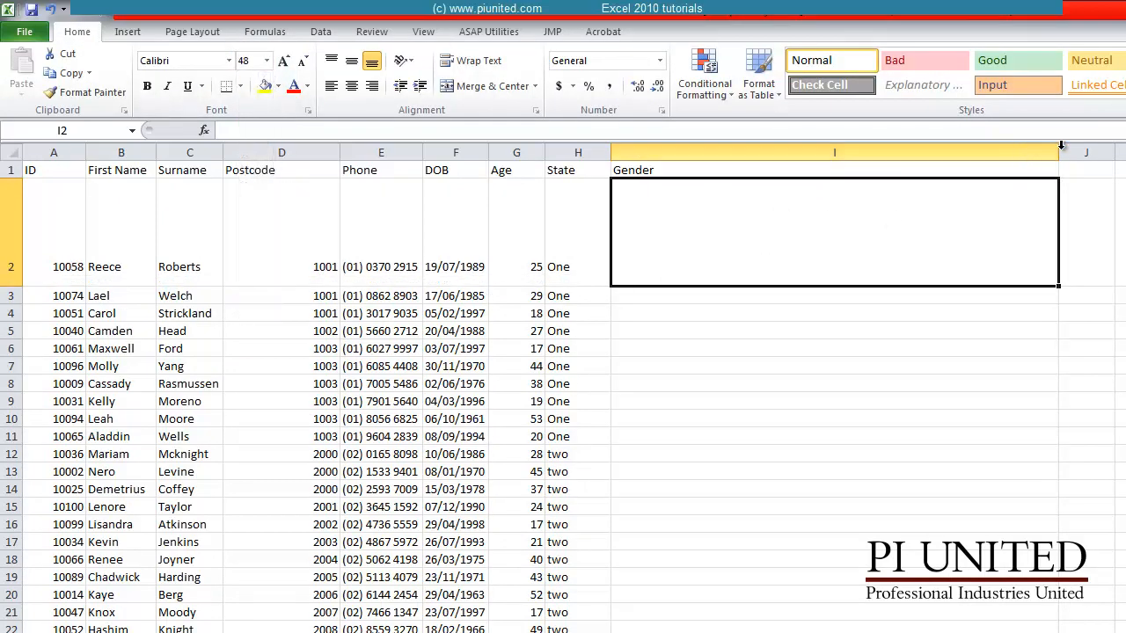
pyautogui.moveTo(1059, 151); pyautogui.dragTo(1124, 151)
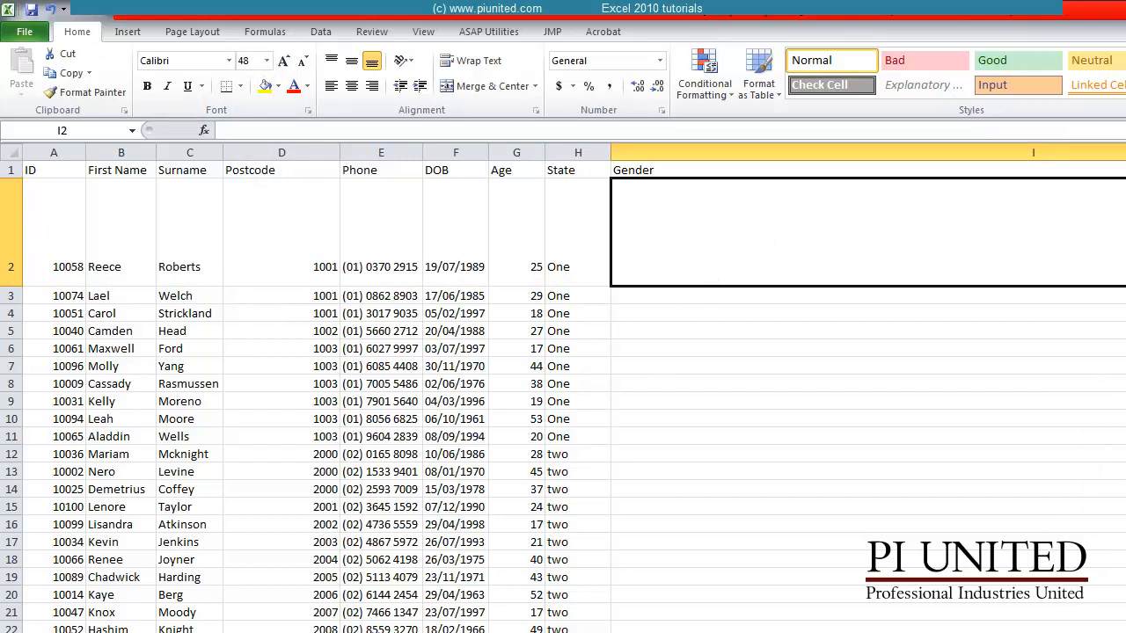
# Inspect columns A and B on the gender sheet, selecting both together to check the range name assigned to them
pyautogui.hotkey('ctrl', 'pagedown')
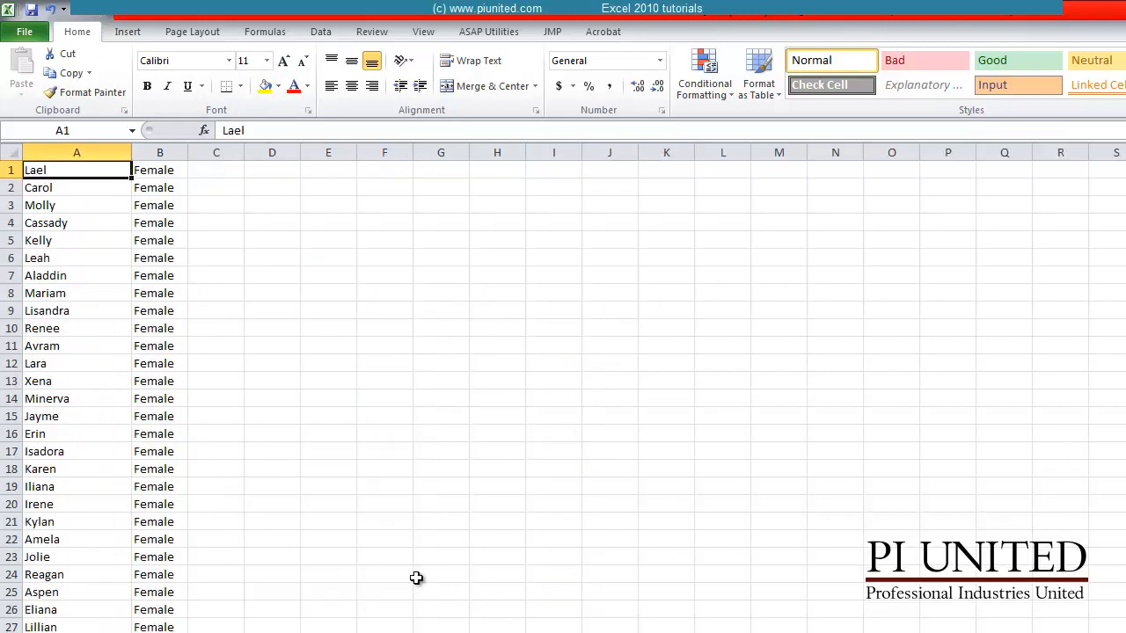
pyautogui.click(118, 262)
pyautogui.click(70, 186)
pyautogui.click(56, 164)
pyautogui.moveTo(55, 152); pyautogui.dragTo(156, 149)
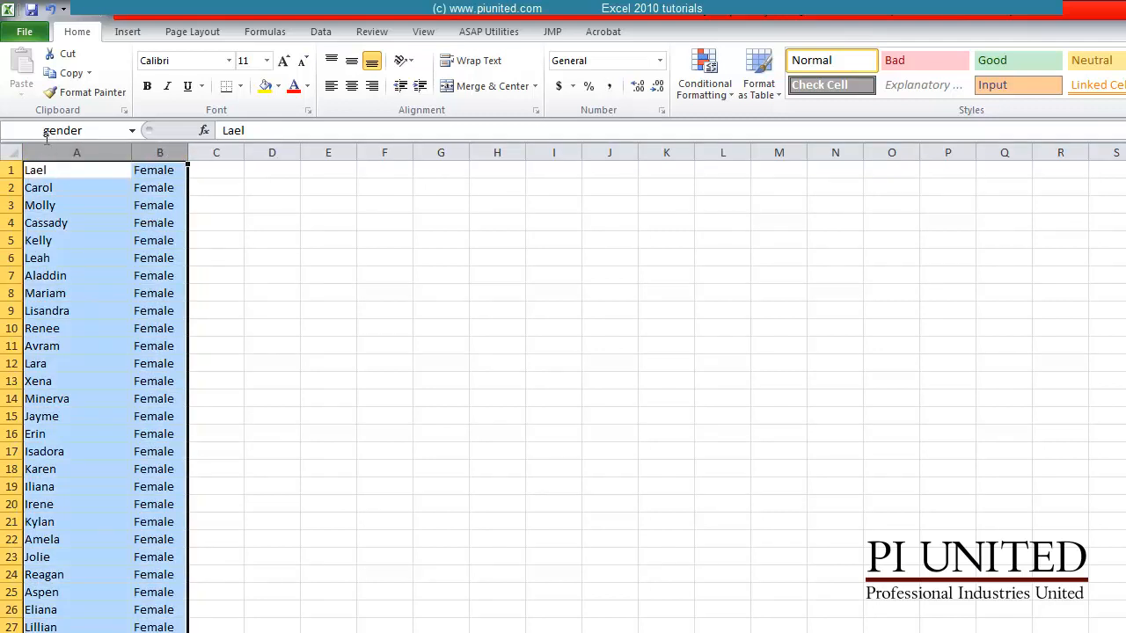
pyautogui.click(220, 176)
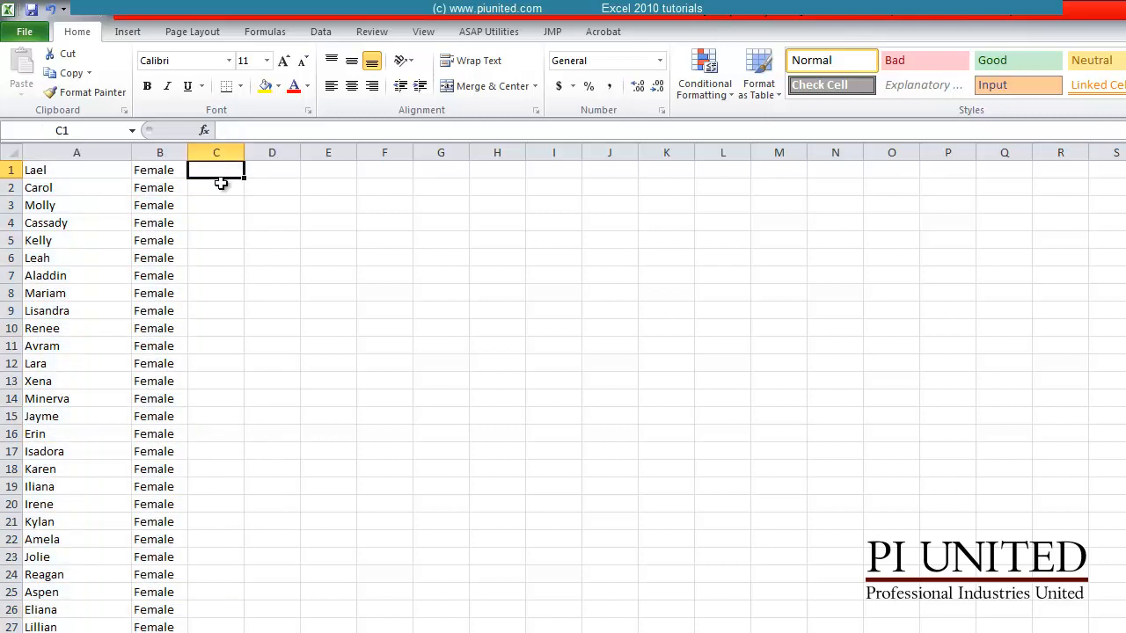
pyautogui.click(232, 243)
pyautogui.click(350, 310)
pyautogui.click(554, 345)
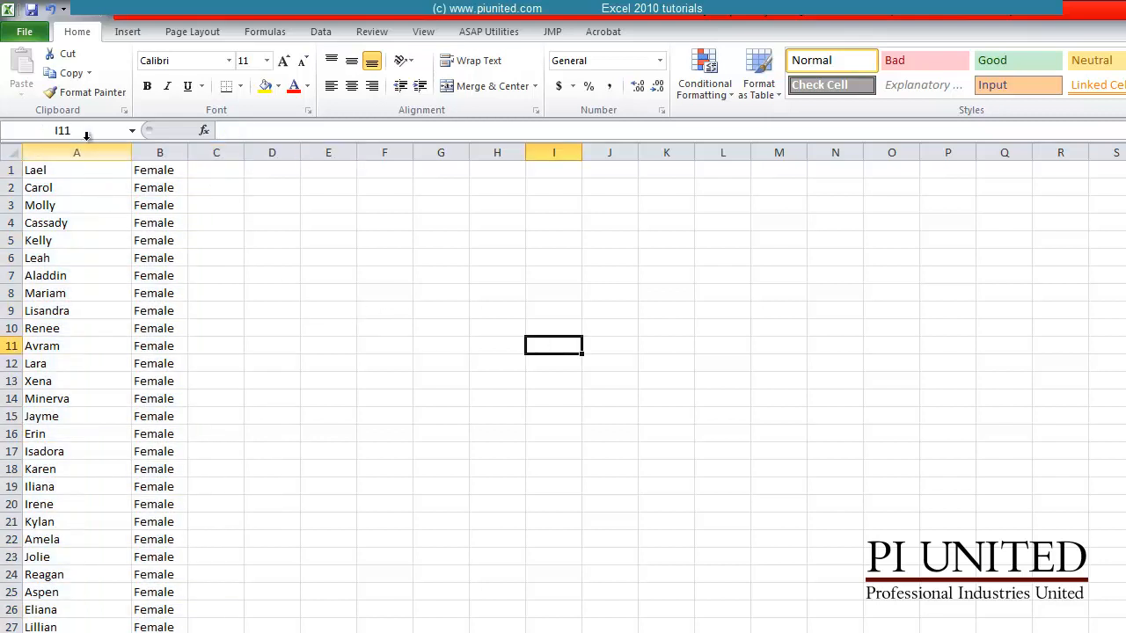
pyautogui.click(628, 313)
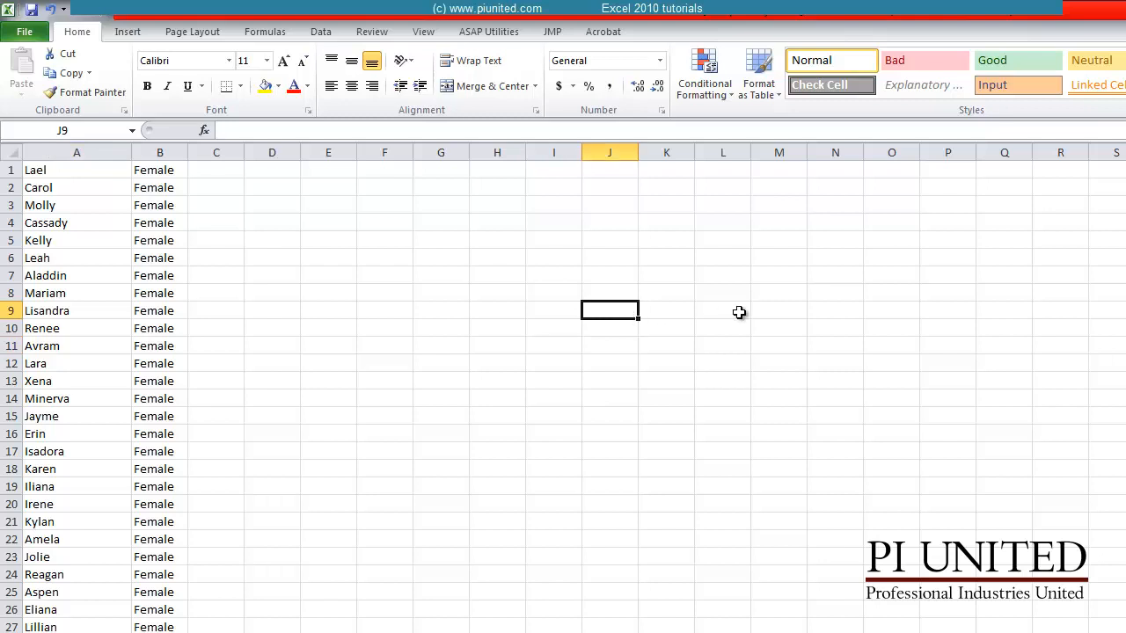
pyautogui.click(737, 311)
pyautogui.click(50, 170)
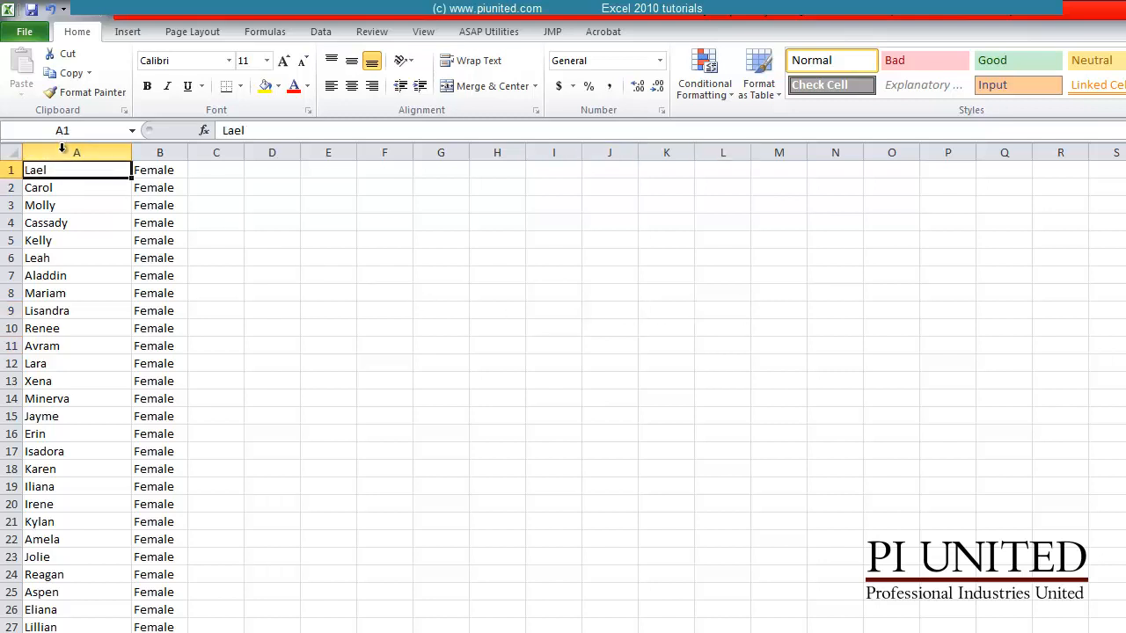
pyautogui.moveTo(63, 149); pyautogui.dragTo(159, 151)
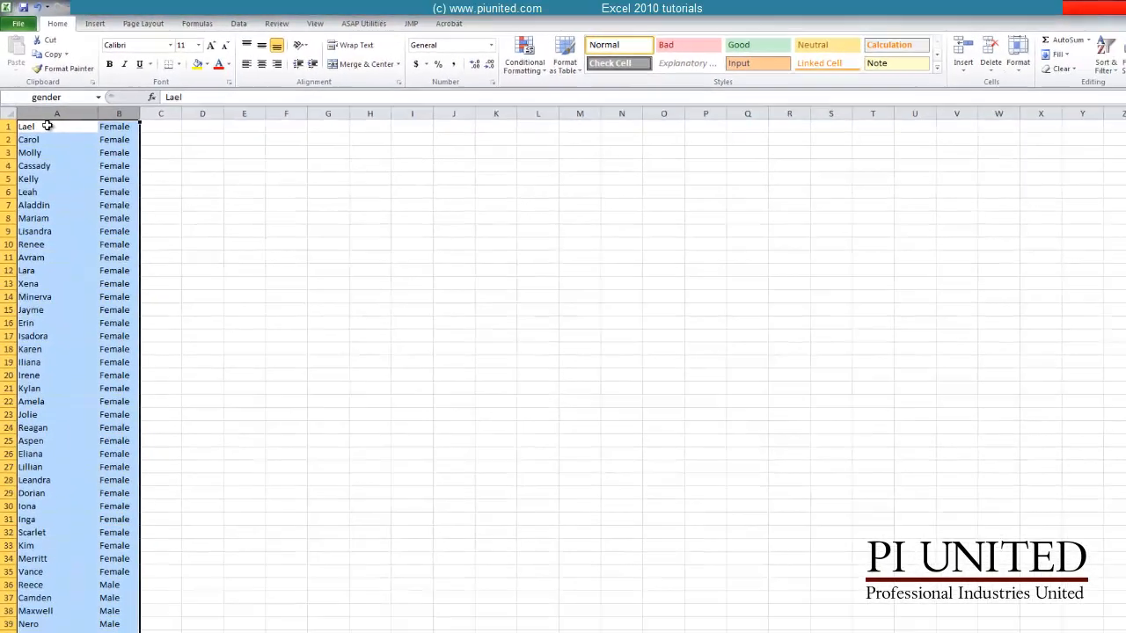
pyautogui.click(61, 172)
# Enter =VLOOKUP(B2,gender,2) in cell I2 of Worksheet to look up the first name's gender
pyautogui.click(137, 615)
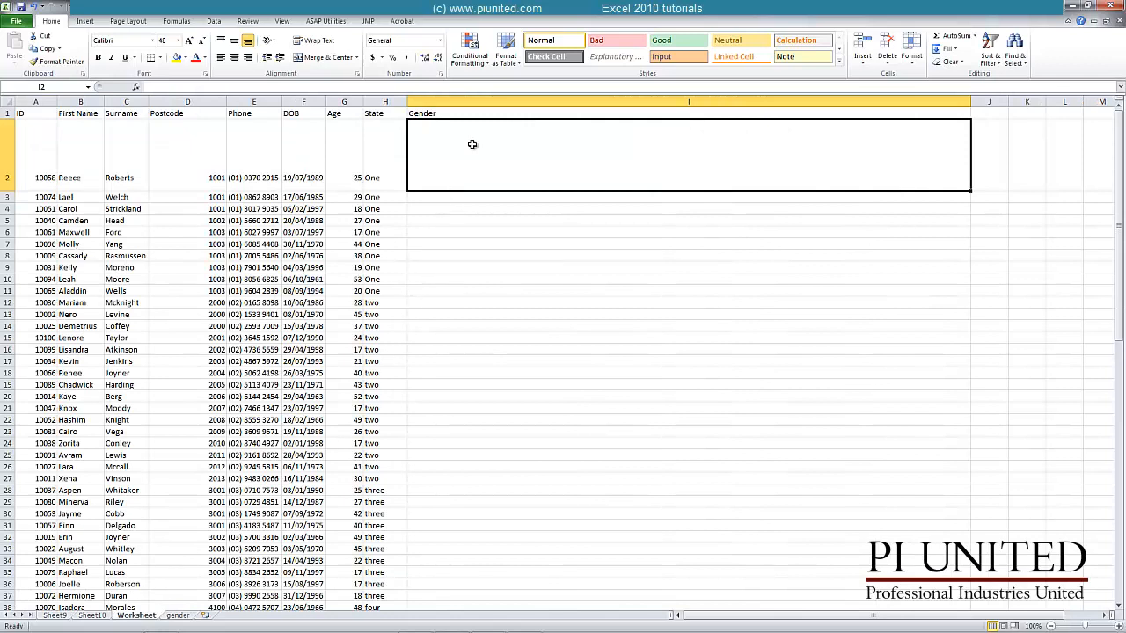
pyautogui.write('=')
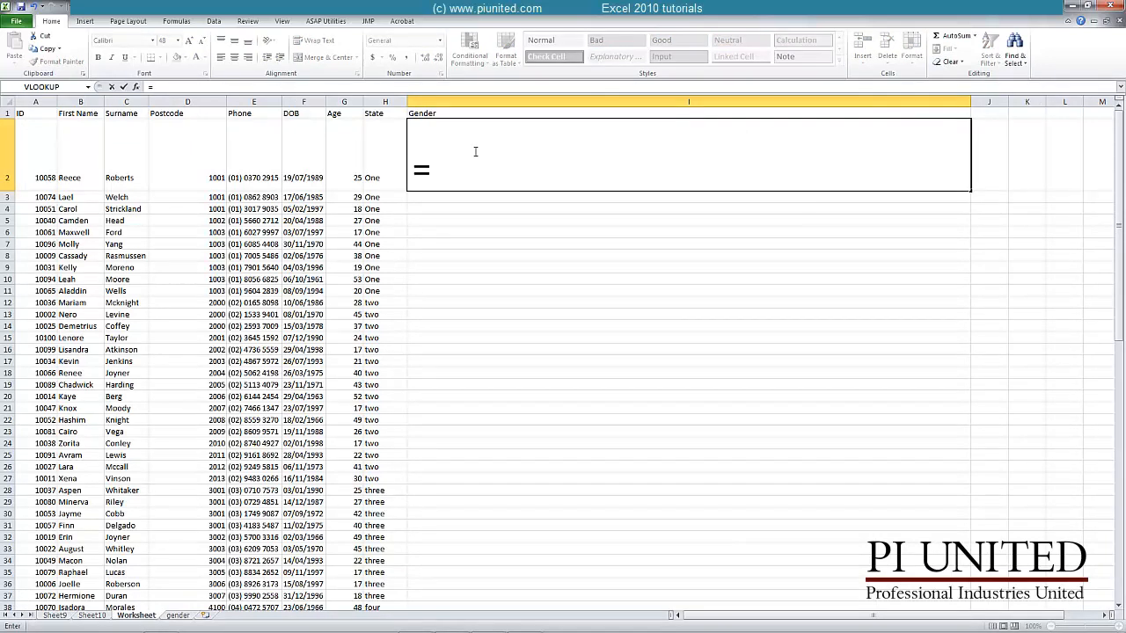
pyautogui.write('vlookup(')
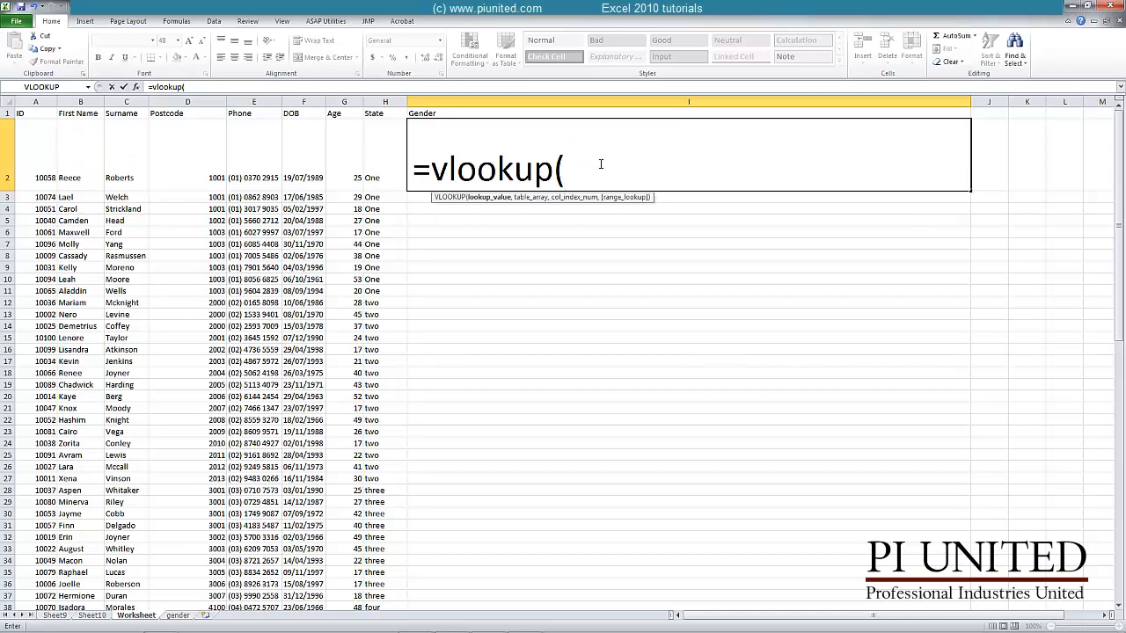
pyautogui.write('b2')
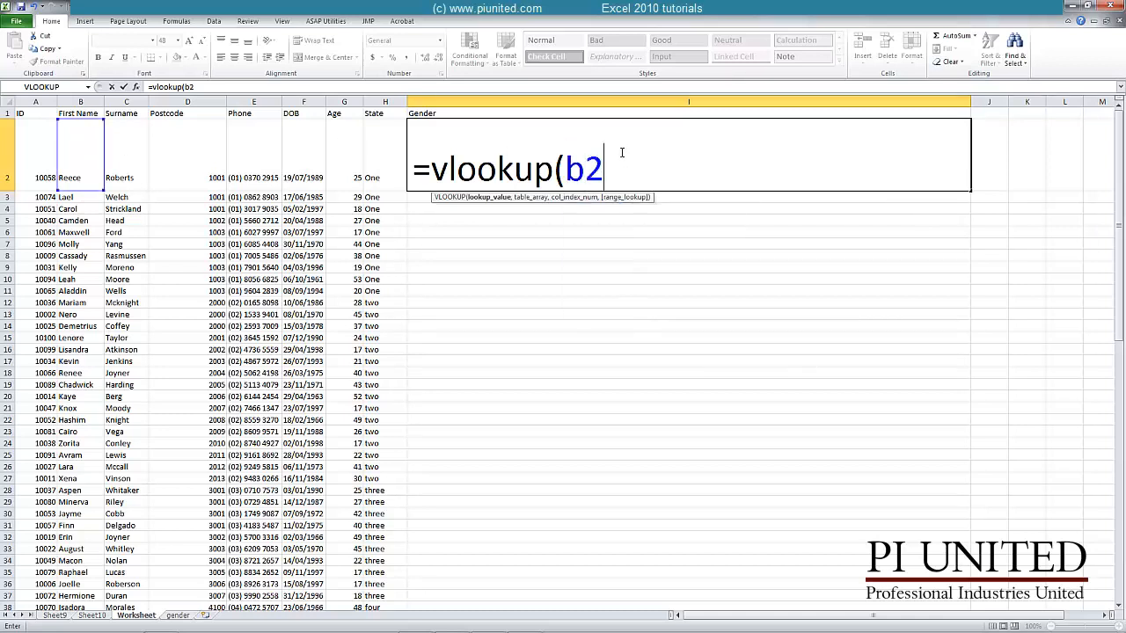
pyautogui.write(',g')
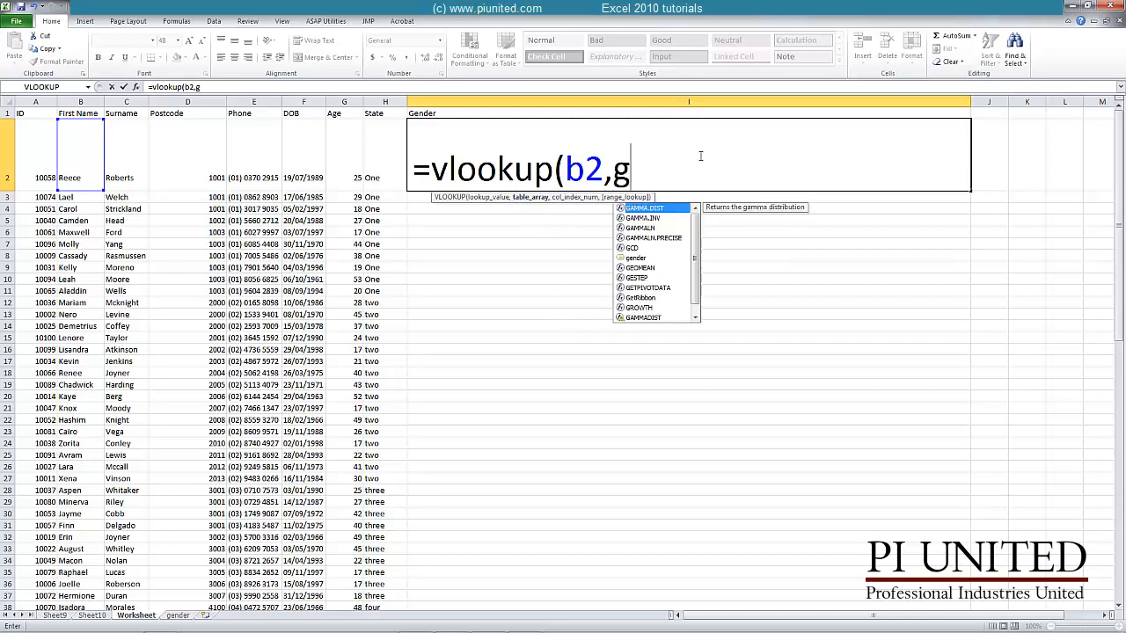
pyautogui.write('ender')
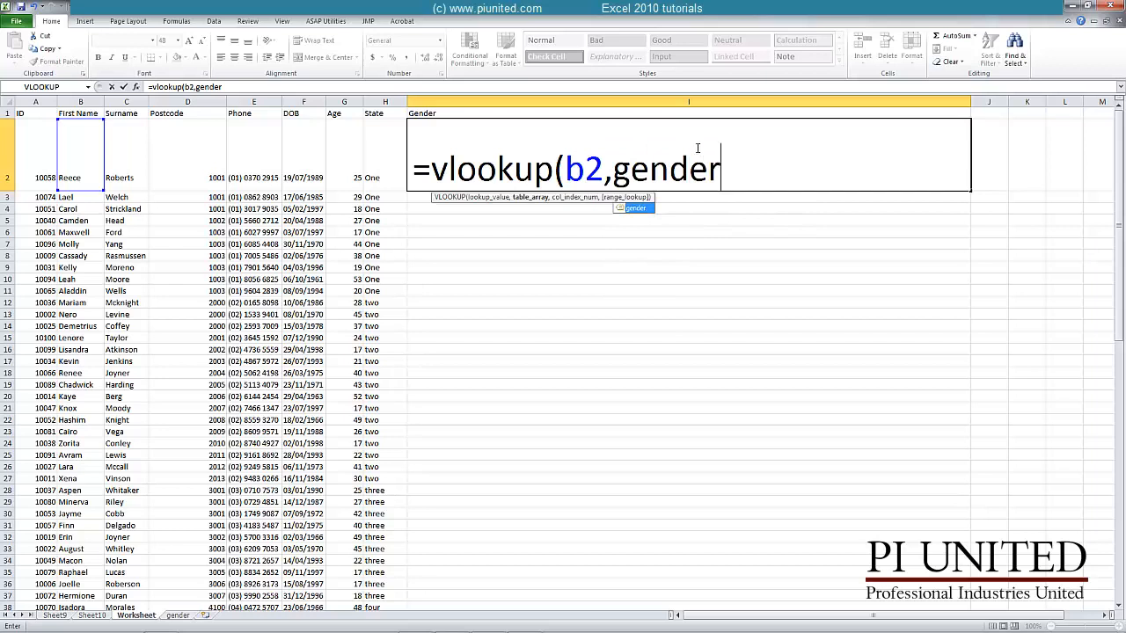
pyautogui.write(',')
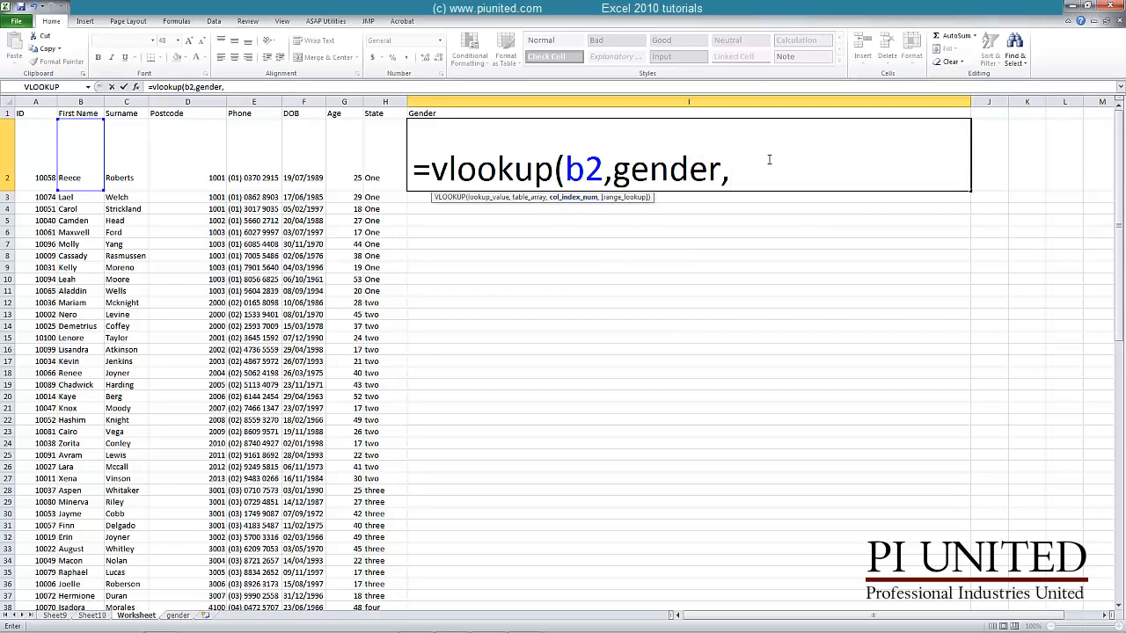
pyautogui.write('2')
# Check the list on the gender sheet and change the I2 formula to =VLOOKUP(B2,gender,2,false) for an exact match
pyautogui.click(178, 615)
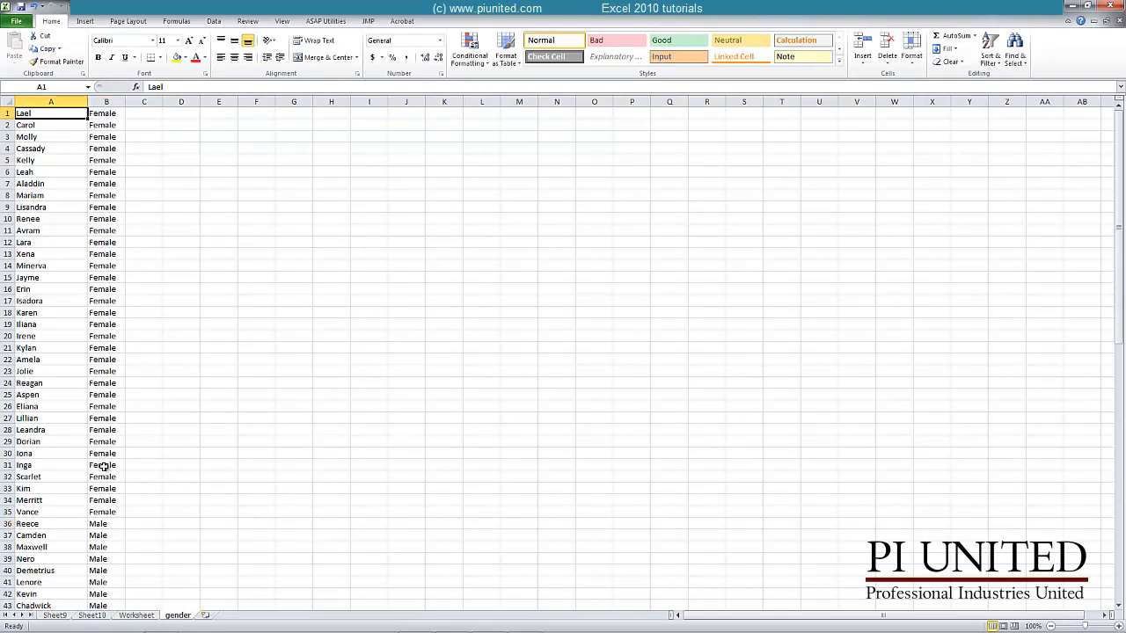
pyautogui.click(136, 616)
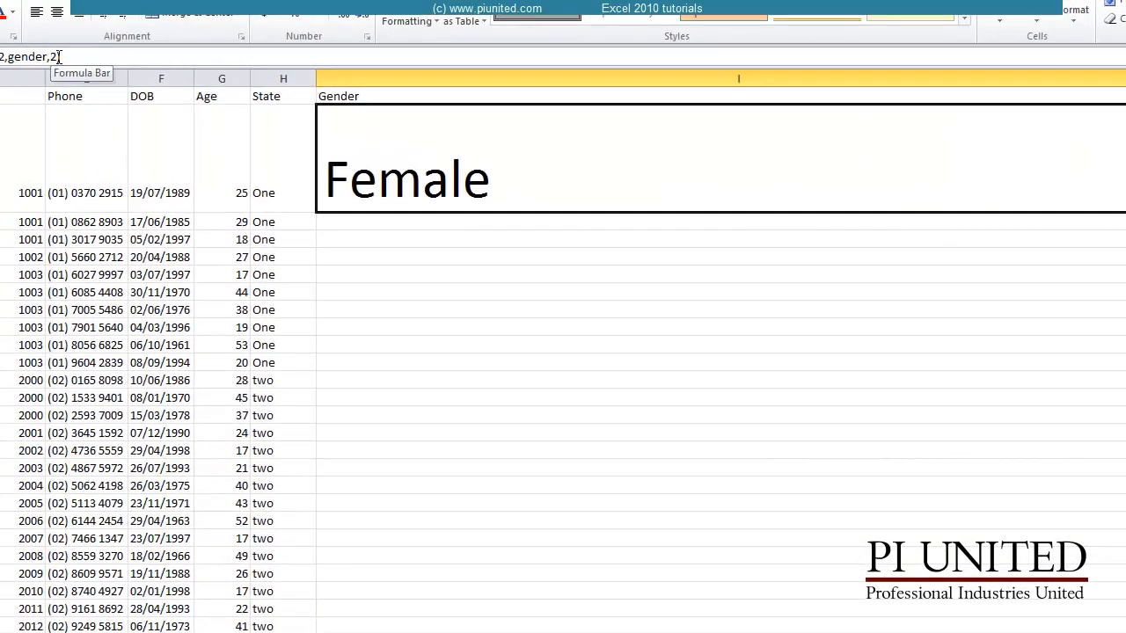
pyautogui.click(58, 56)
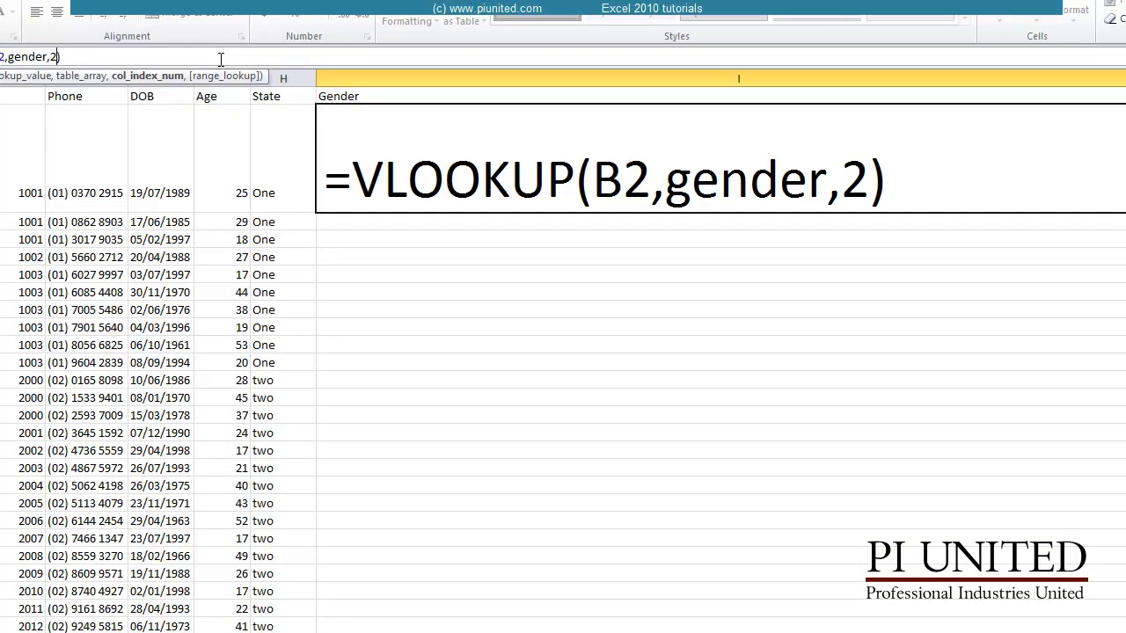
pyautogui.write(',false')
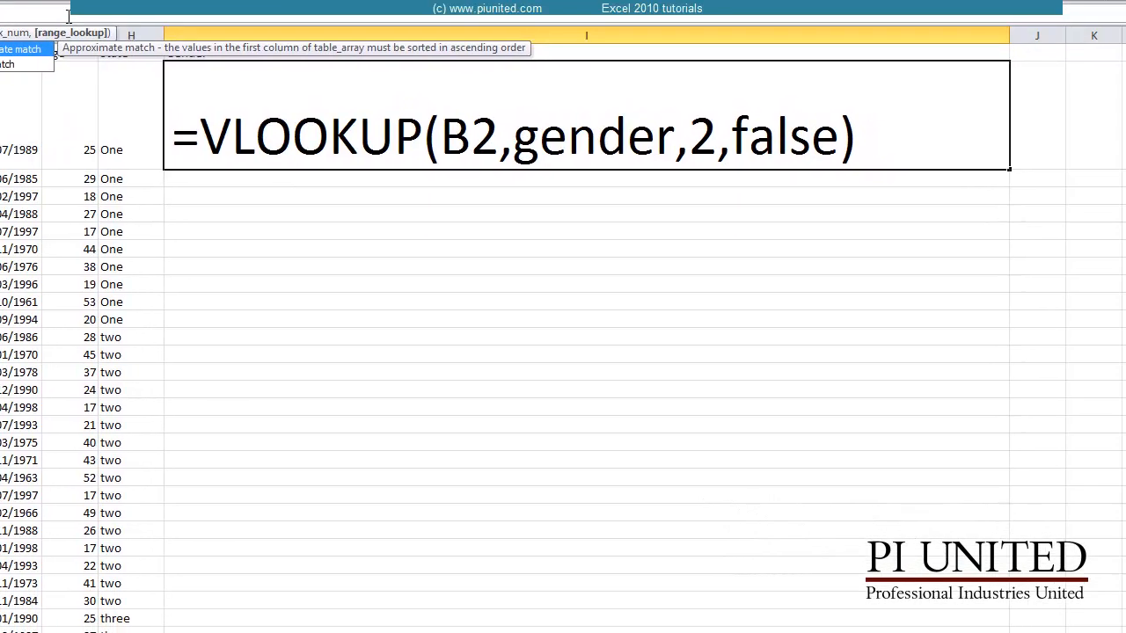
pyautogui.press('Return')
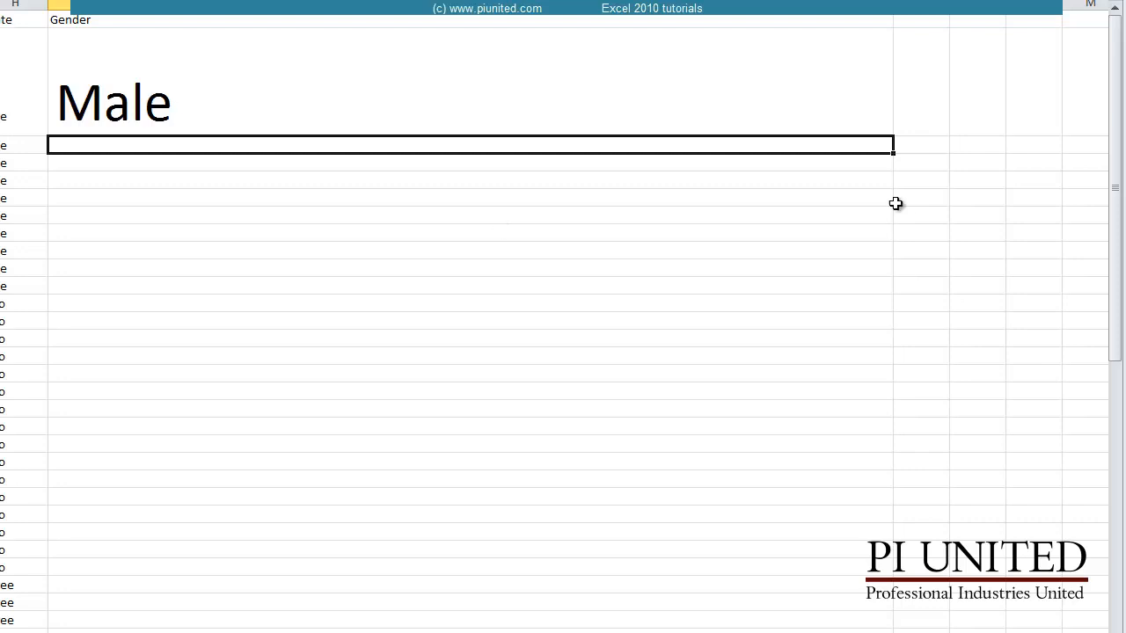
# Fill the VLOOKUP formula from cell I2 down the Gender column to the last record in row 89
pyautogui.click(772, 113)
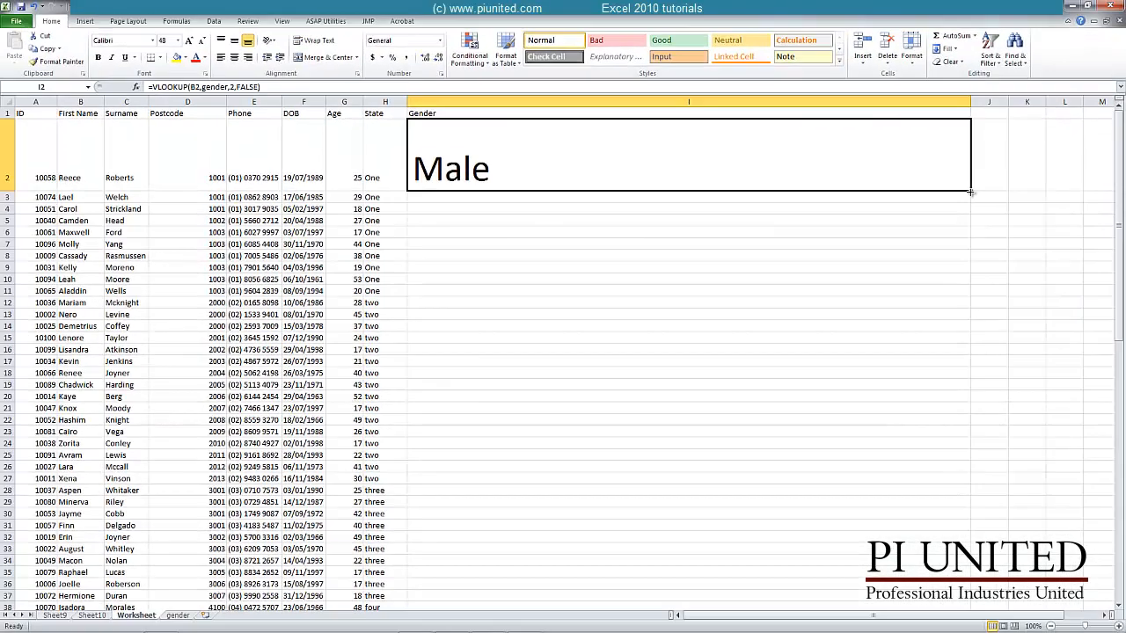
pyautogui.moveTo(893, 136); pyautogui.dragTo(882, 344)
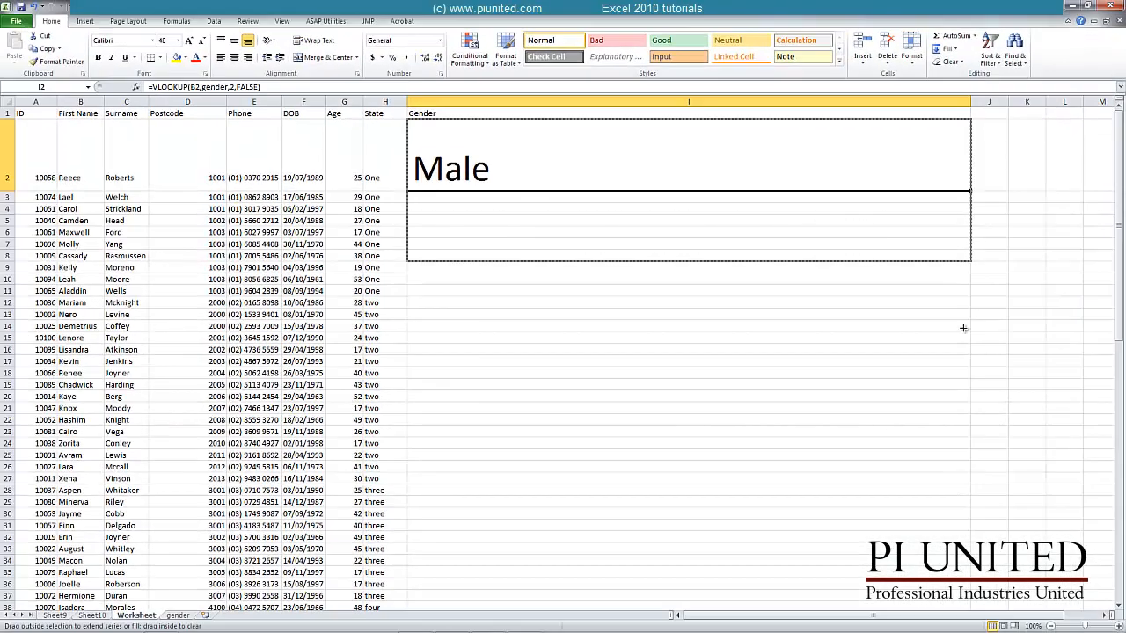
pyautogui.moveTo(963, 328); pyautogui.dragTo(889, 586)
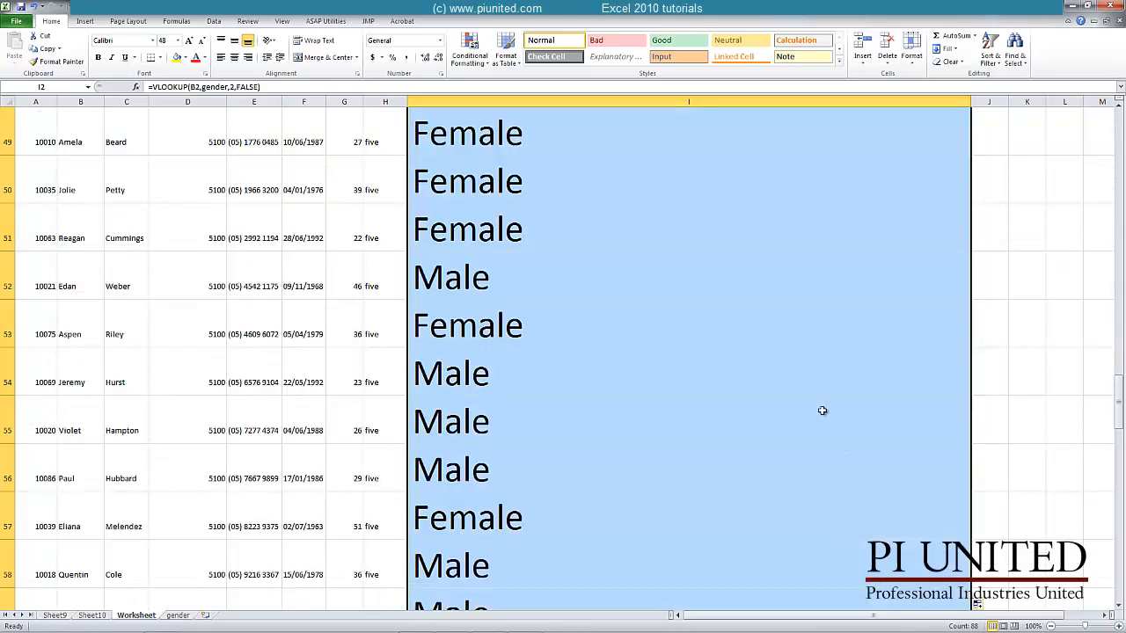
# Set the font size of the filled Gender cells to 14 and review the list down to its last row
pyautogui.click(177, 40)
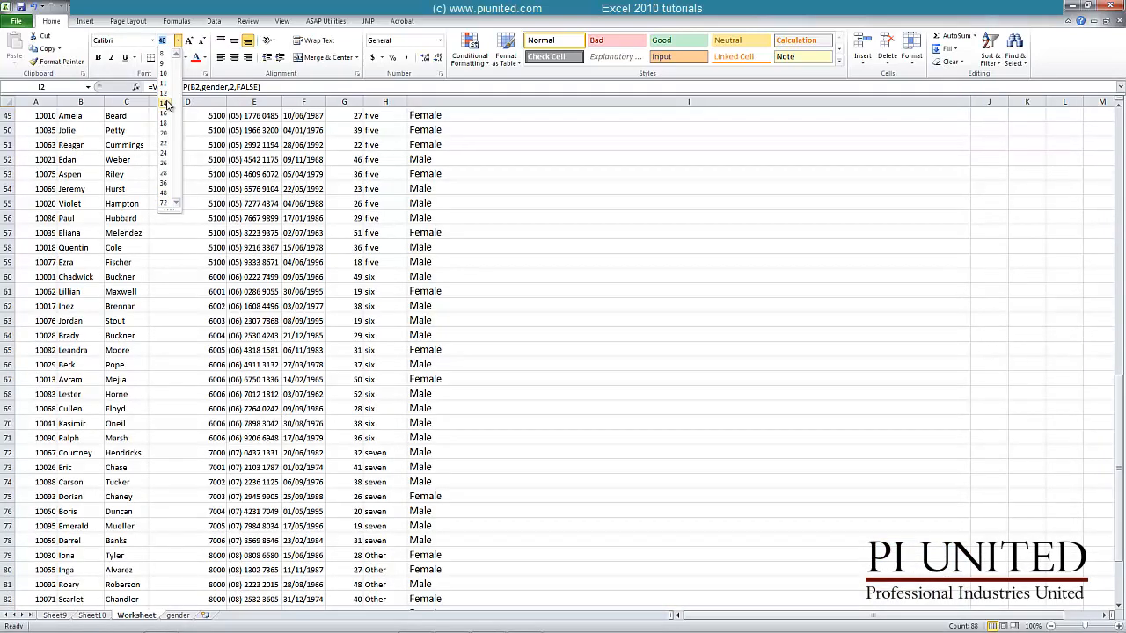
pyautogui.click(167, 105)
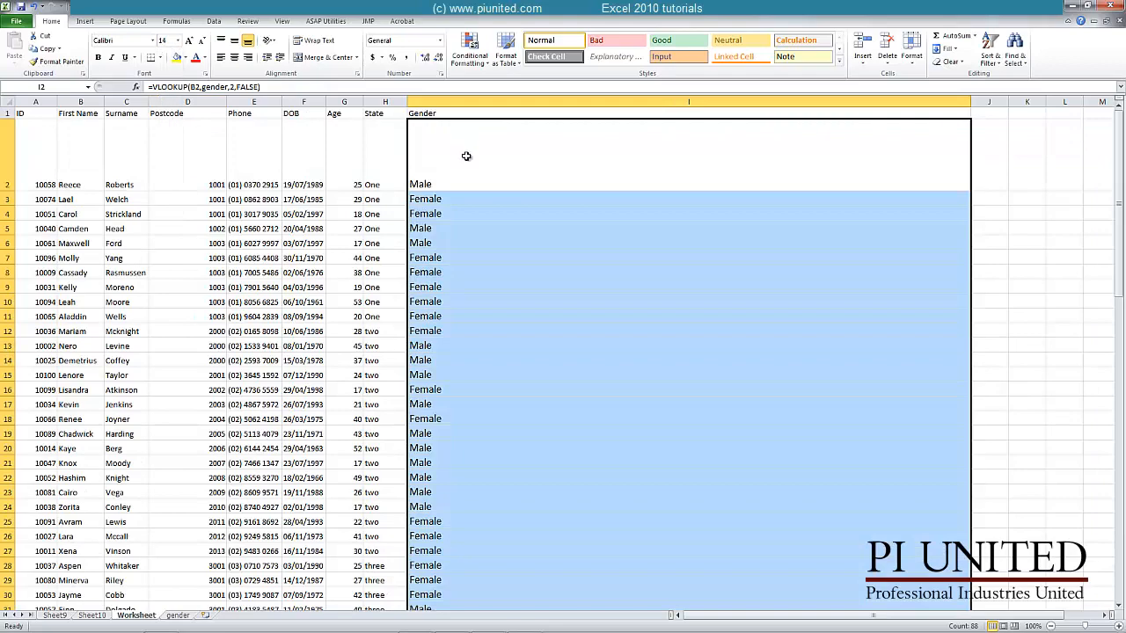
pyautogui.scroll(-2, 541, 191)
pyautogui.scroll(-9, 541, 191)
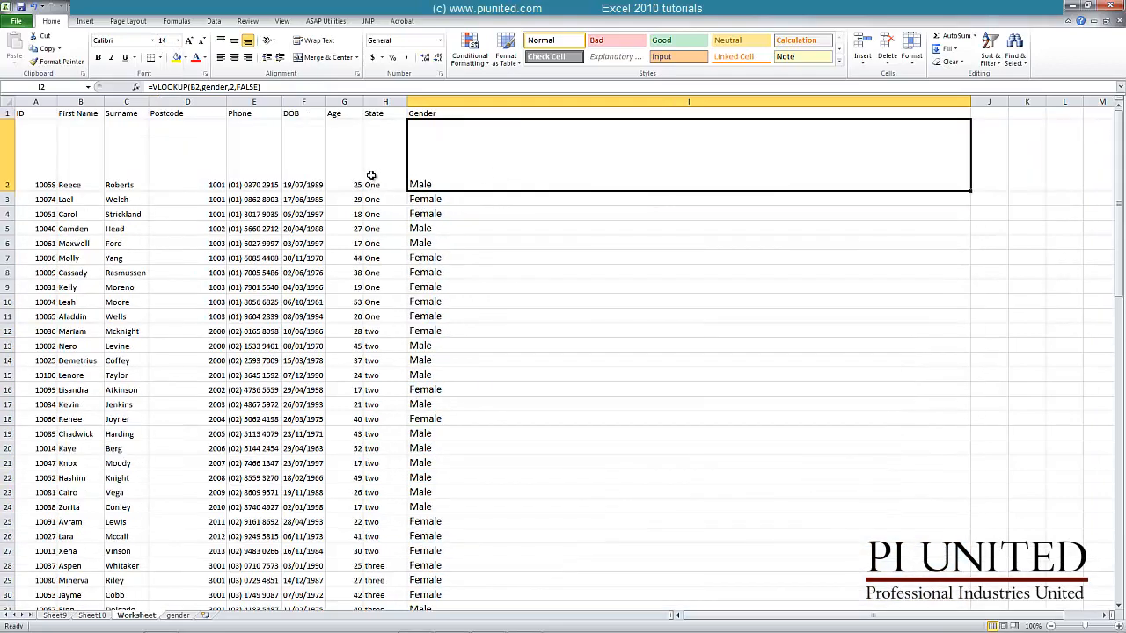
pyautogui.scroll(-12, 445, 313)
pyautogui.scroll(20, 513, 309)
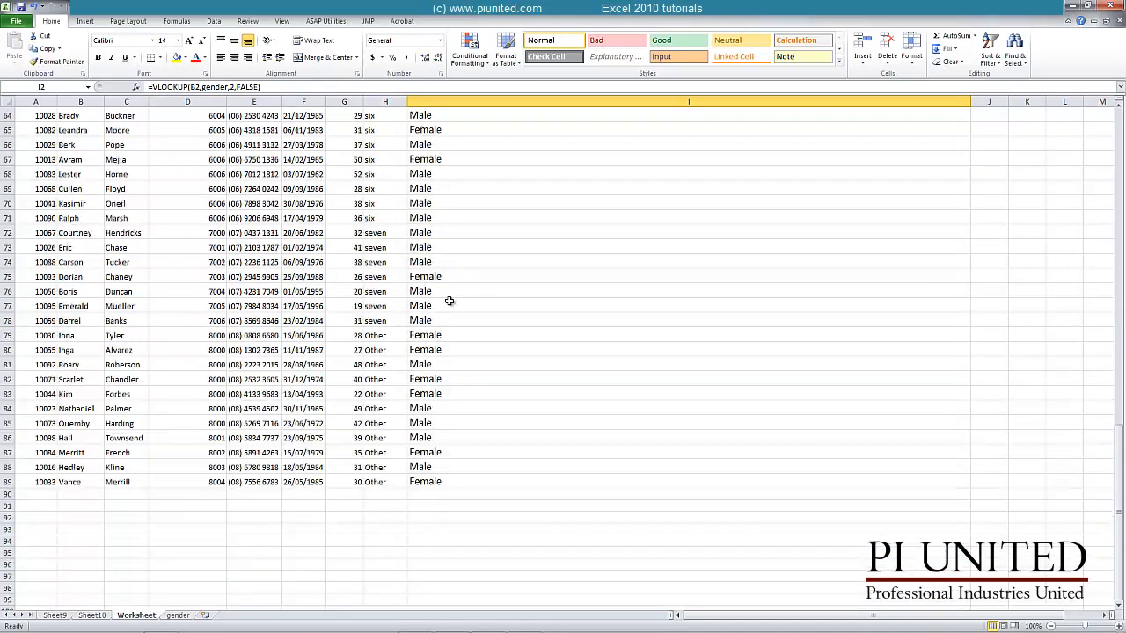
# Set the font size of the whole of column I to 10 and reduce the height of row 2
pyautogui.click(455, 101)
pyautogui.click(177, 40)
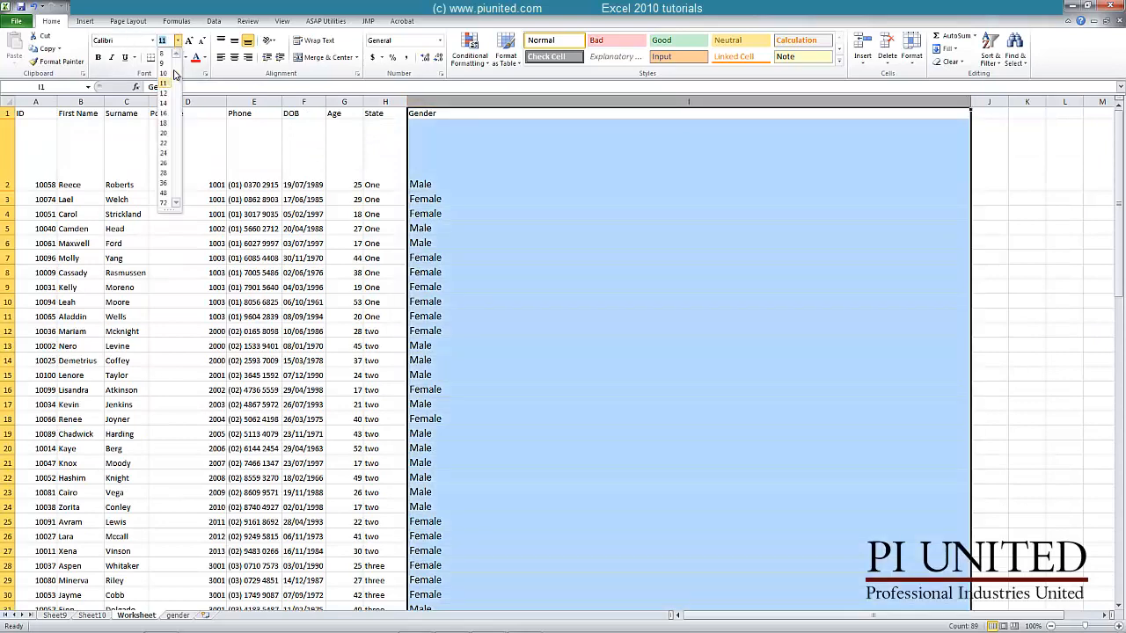
pyautogui.click(171, 81)
pyautogui.click(454, 153)
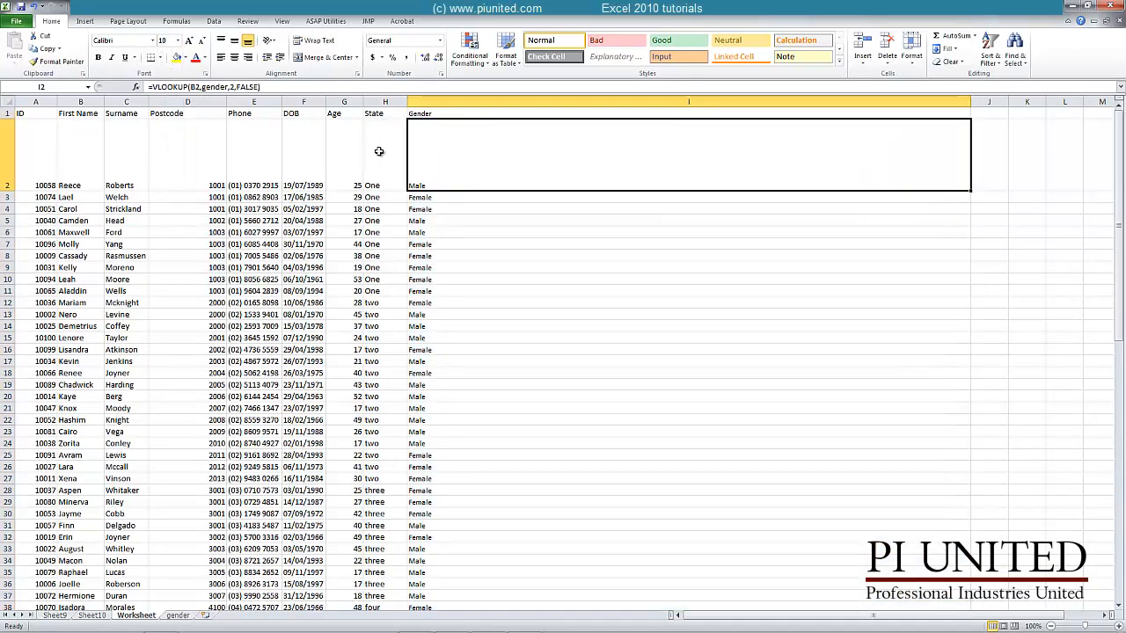
pyautogui.moveTo(7, 191); pyautogui.dragTo(7, 137)
pyautogui.click(46, 132)
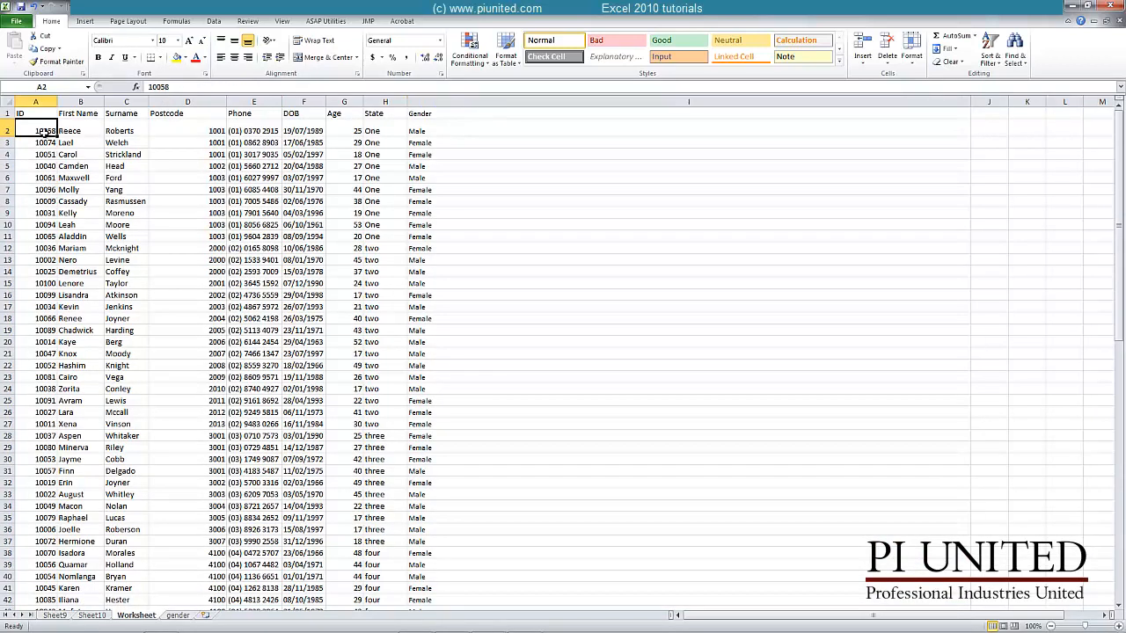
pyautogui.click(425, 129)
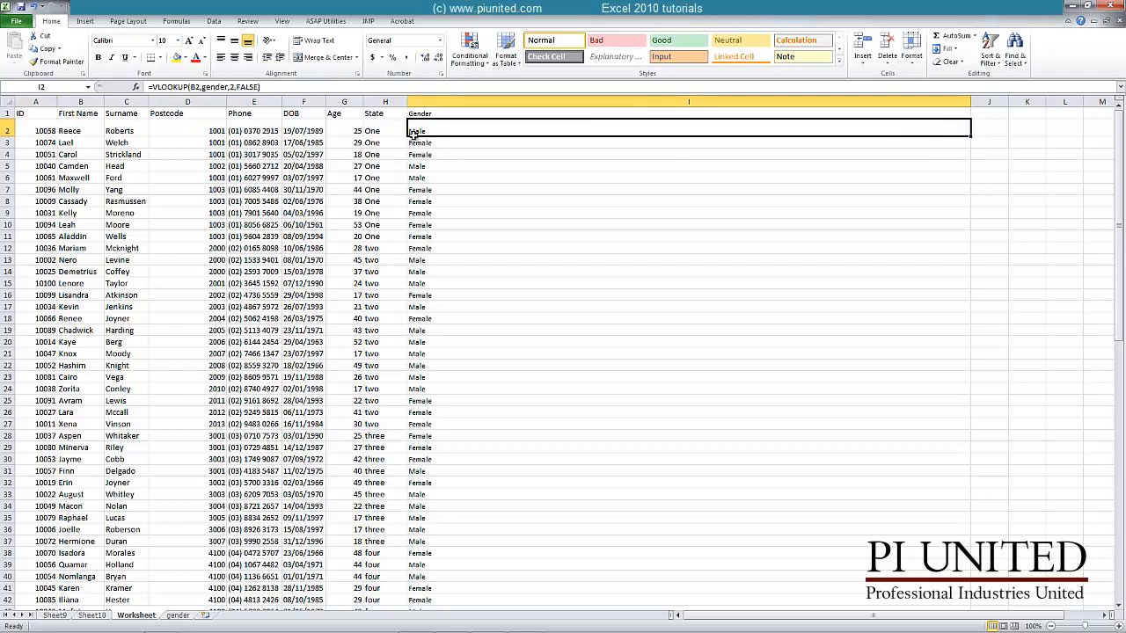
# Insert a PivotChart of the Worksheet data on a new sheet and move the empty chart clear of the pivot table
pyautogui.click(46, 117)
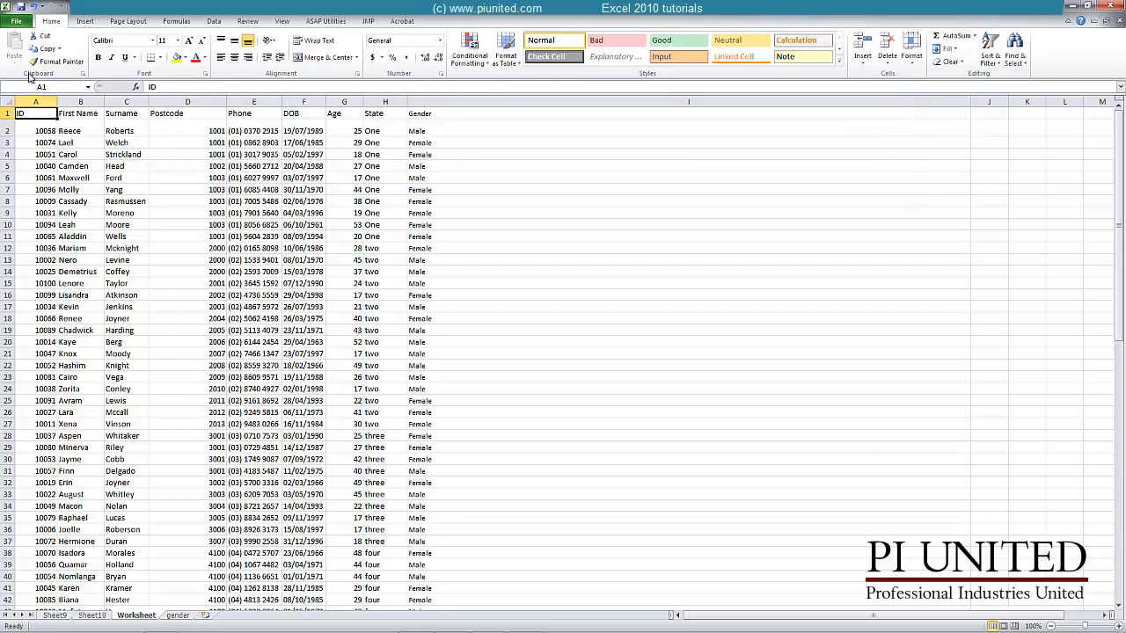
pyautogui.click(85, 21)
pyautogui.click(10, 60)
pyautogui.click(26, 92)
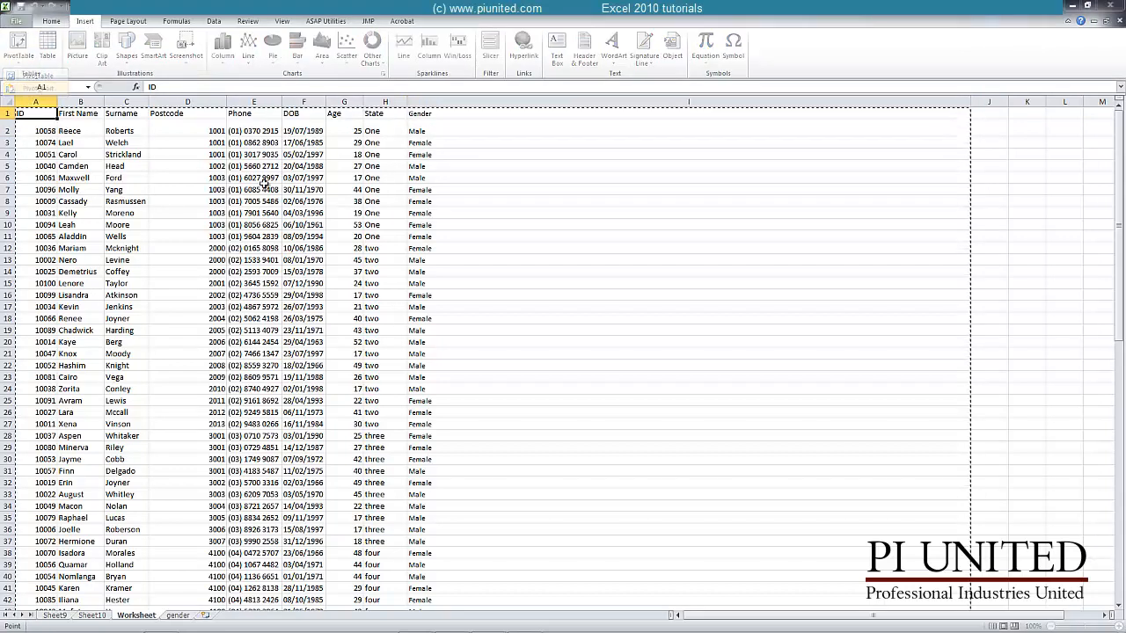
pyautogui.click(357, 417)
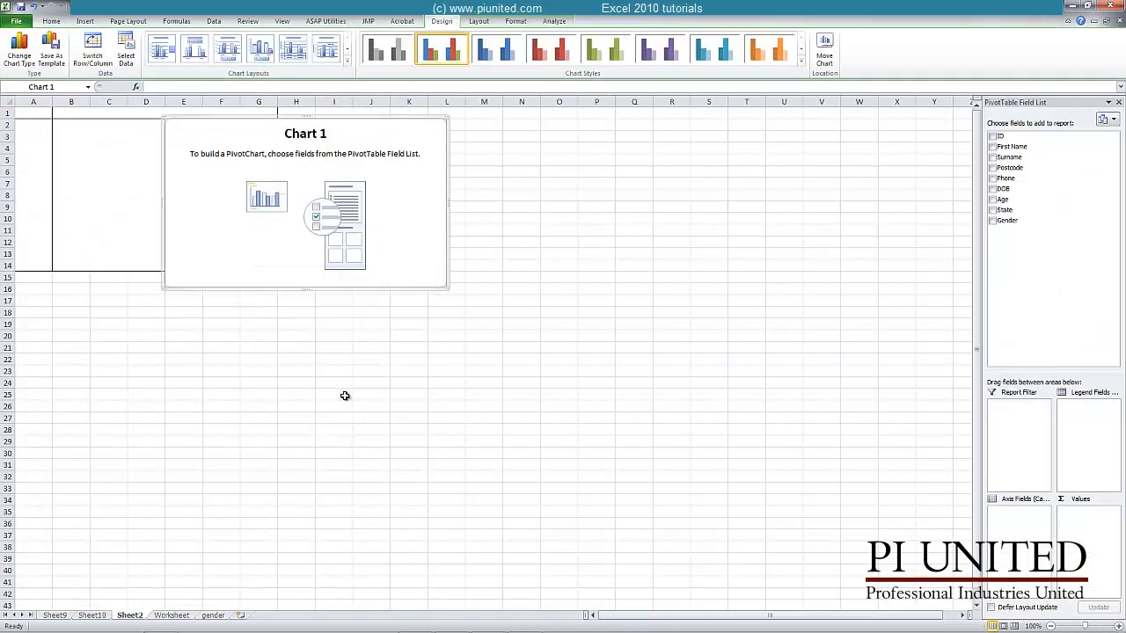
pyautogui.moveTo(439, 266); pyautogui.dragTo(641, 471)
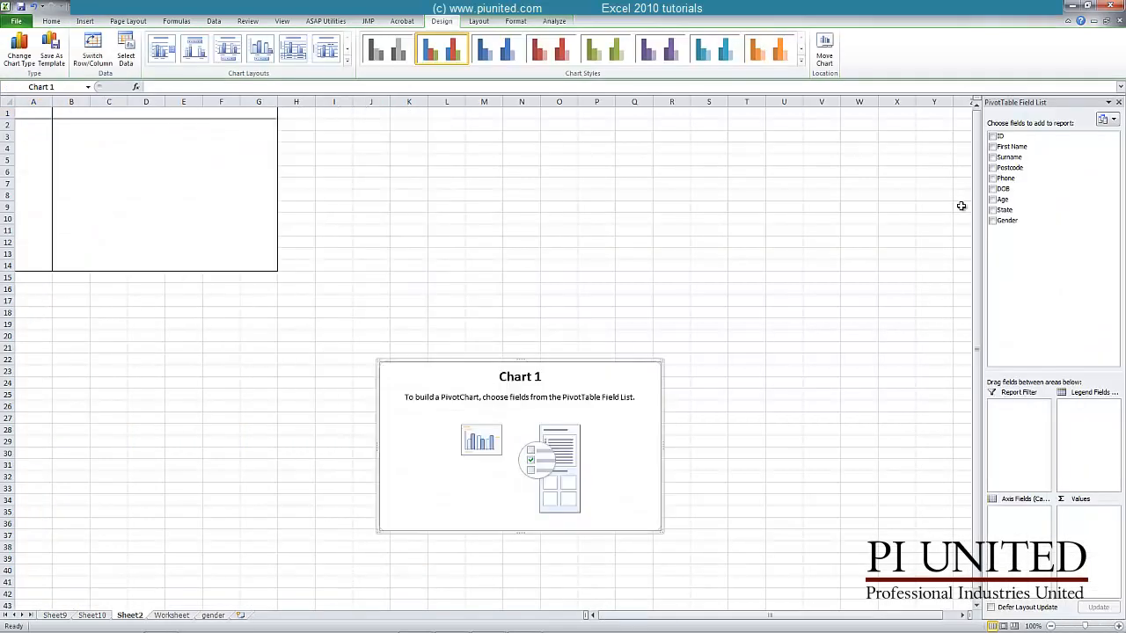
# Add the ID field to the pivot values and summarize it by Count
pyautogui.click(992, 137)
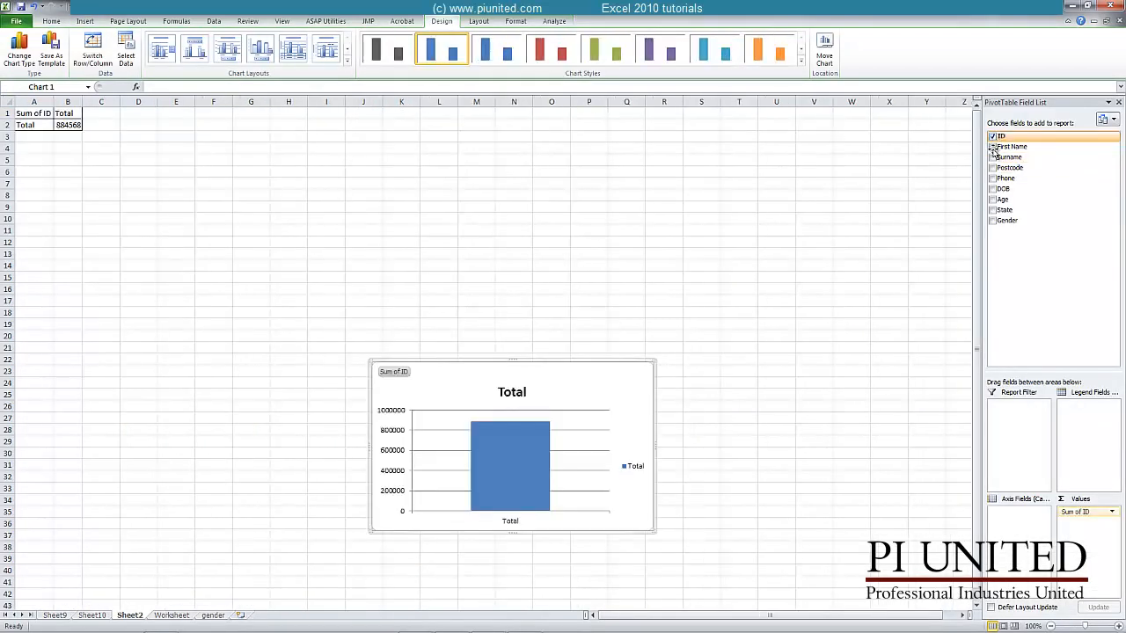
pyautogui.click(1088, 512)
pyautogui.click(1039, 499)
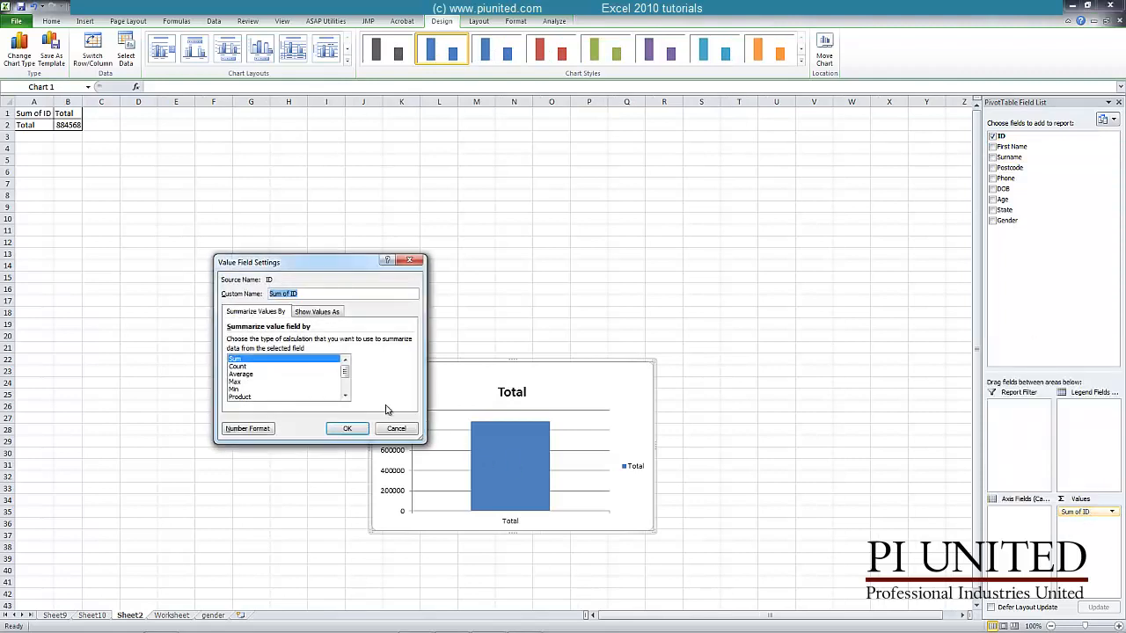
pyautogui.click(238, 366)
pyautogui.click(347, 428)
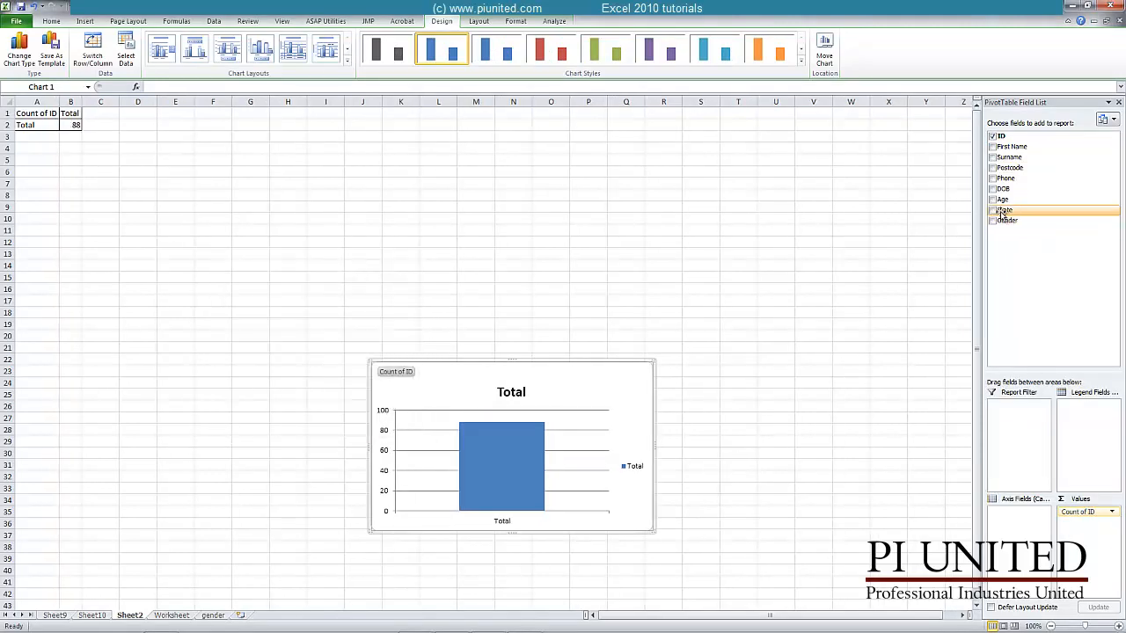
# Add Gender as the PivotChart's axis field, and move and enlarge the chart beside the pivot table
pyautogui.moveTo(1005, 221); pyautogui.dragTo(1025, 545)
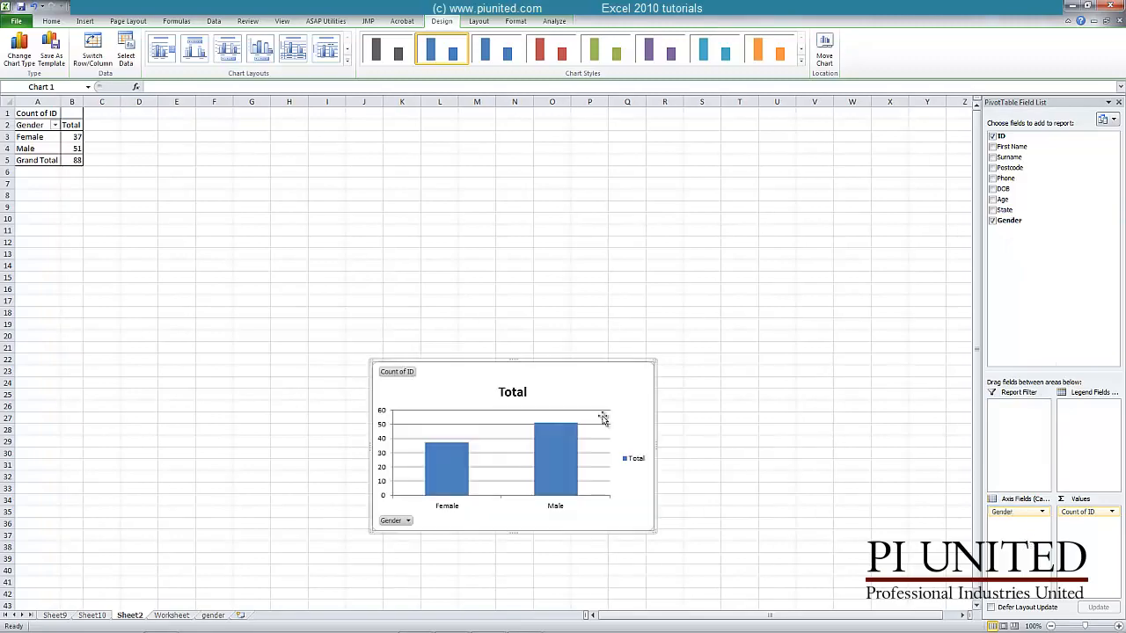
pyautogui.moveTo(593, 361); pyautogui.dragTo(470, 167)
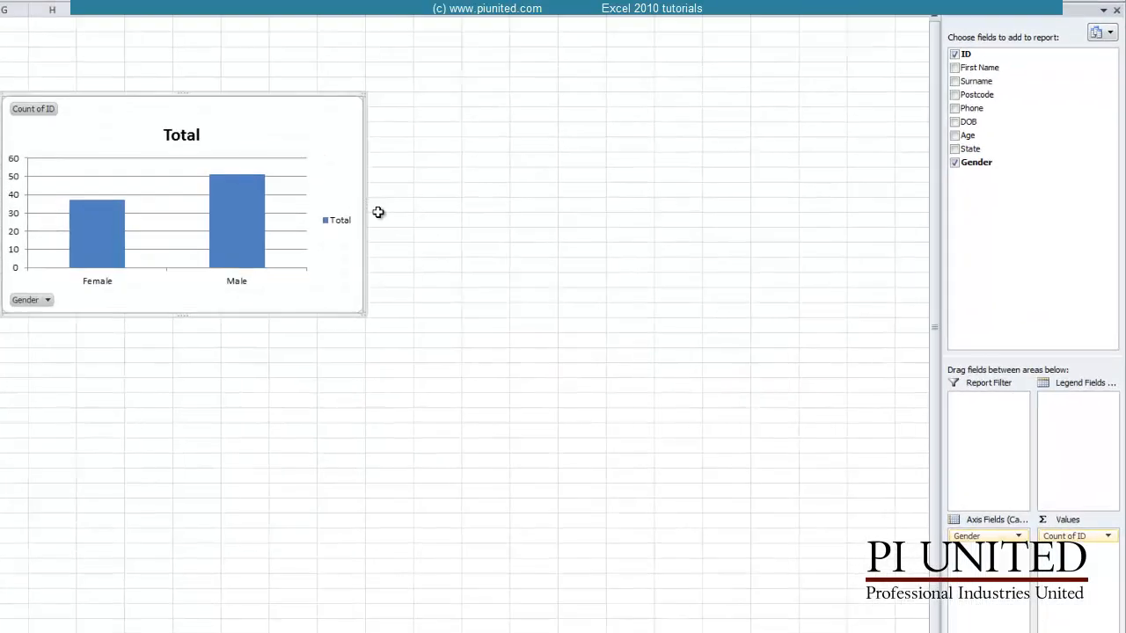
pyautogui.moveTo(363, 312); pyautogui.dragTo(743, 504)
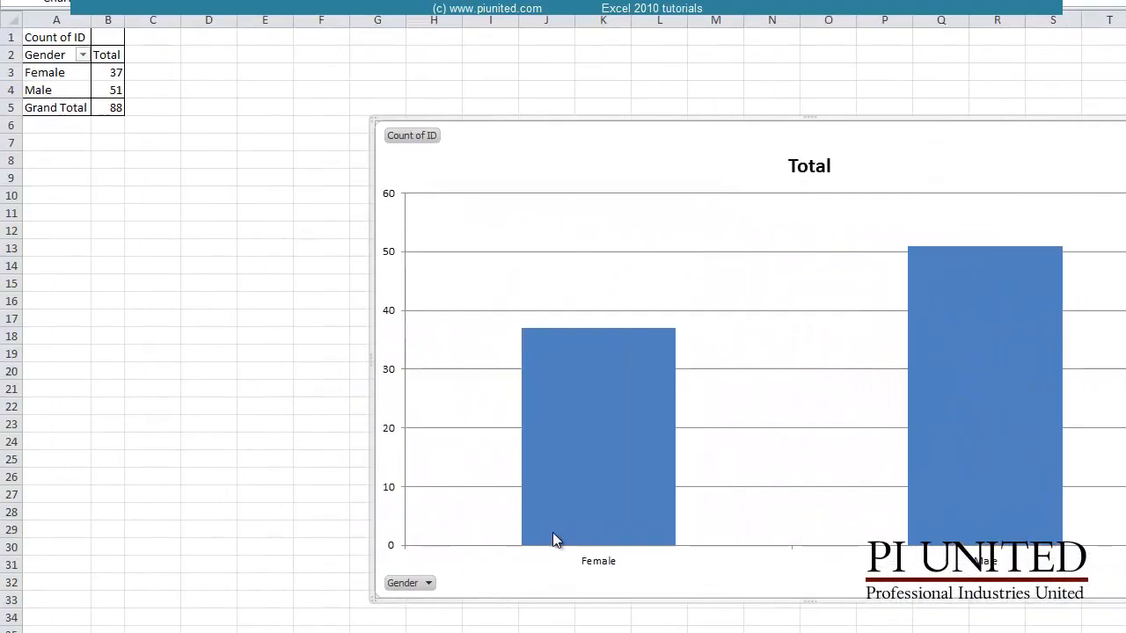
# Review the Postcode and State pivot charts alongside the Gender chart, and return to the Worksheet sheet
pyautogui.hotkey('ctrl', 'pagedown')
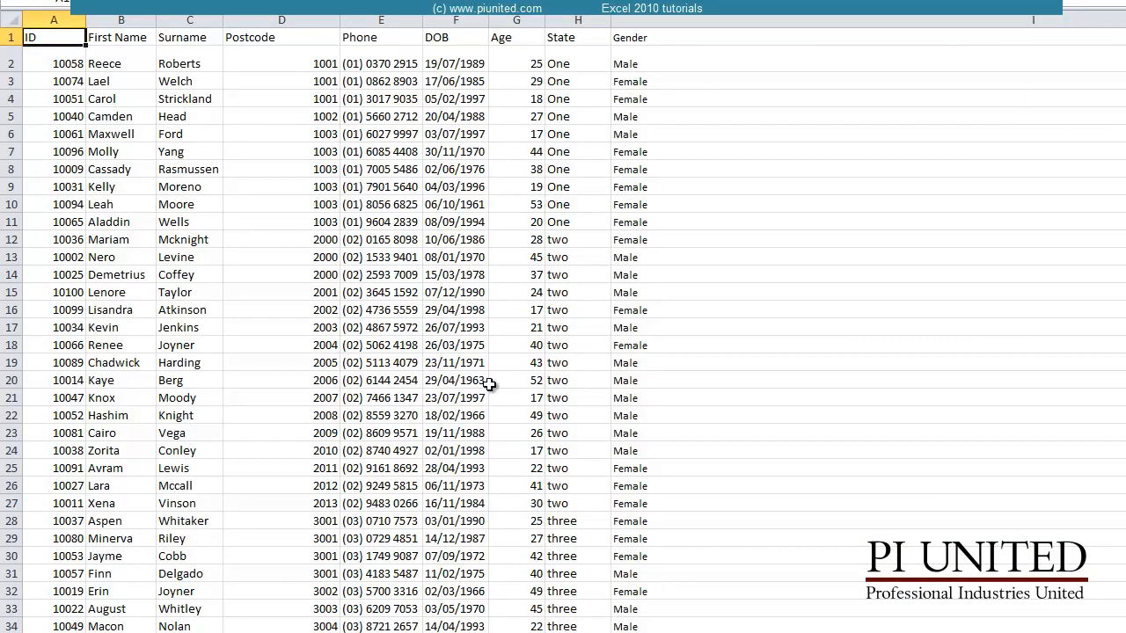
pyautogui.hotkey('ctrl', 'pageup')
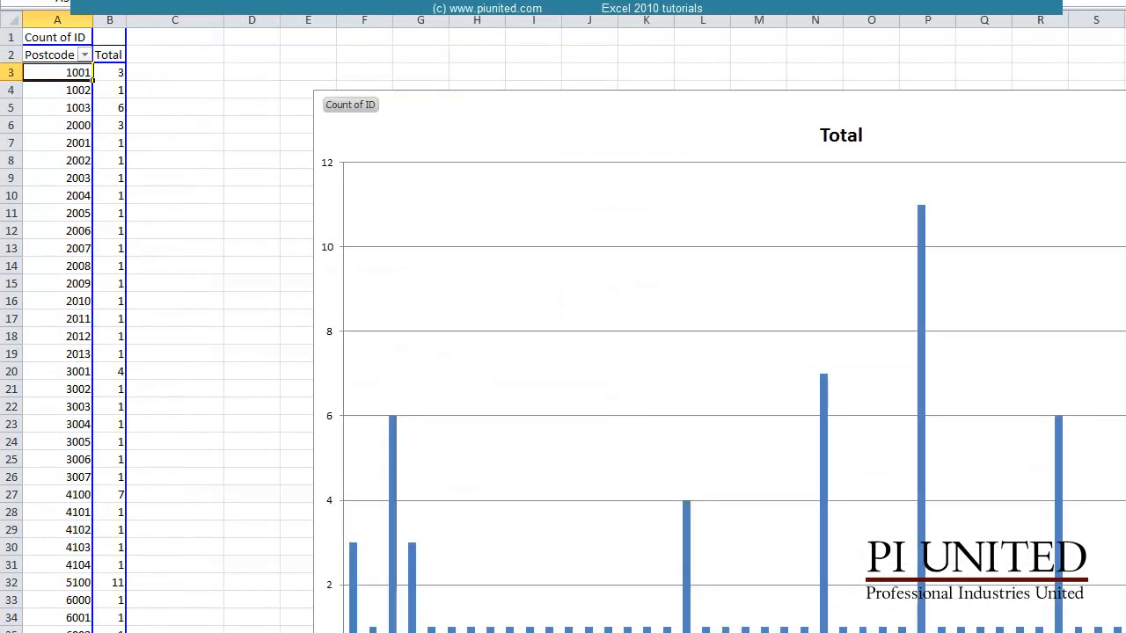
pyautogui.hotkey('ctrl', 'pageup')
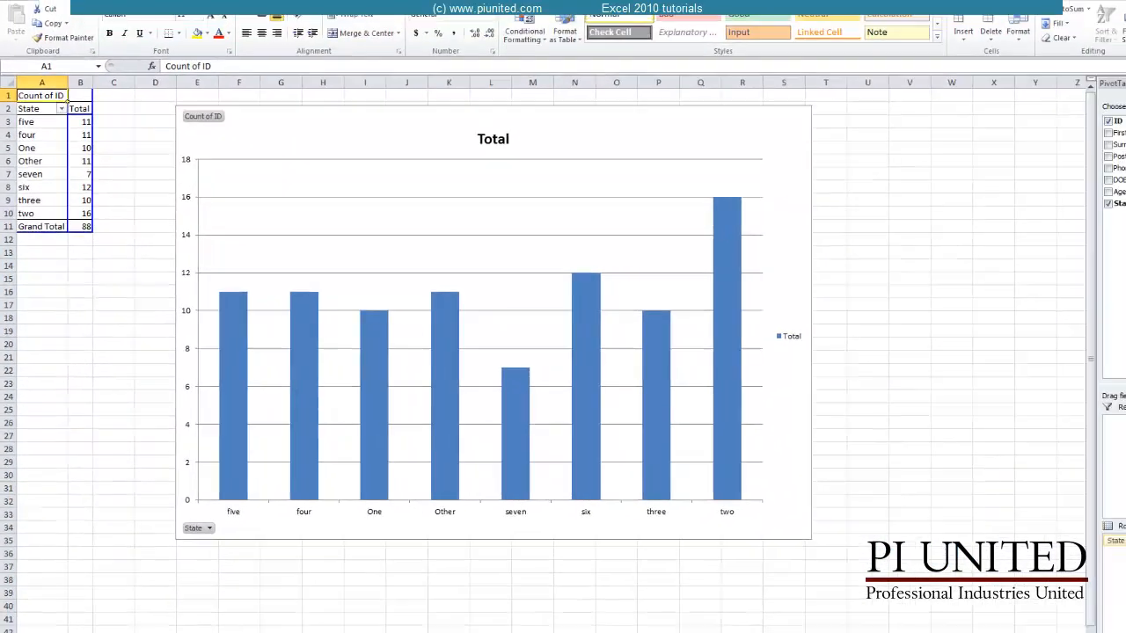
pyautogui.hotkey('ctrl', 'pageup')
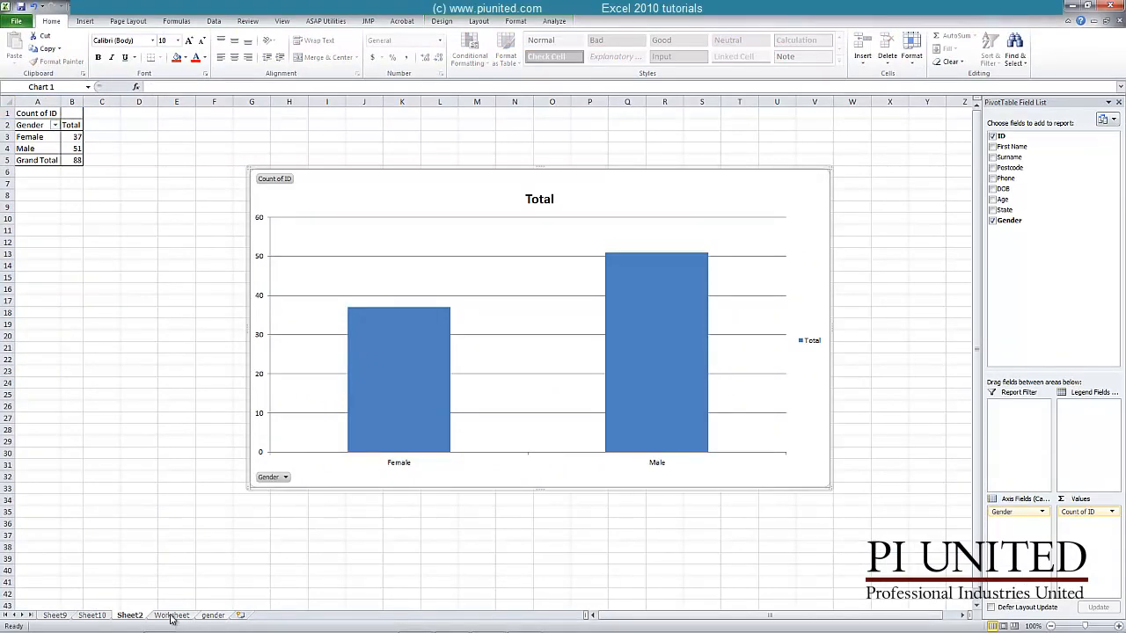
pyautogui.click(173, 616)
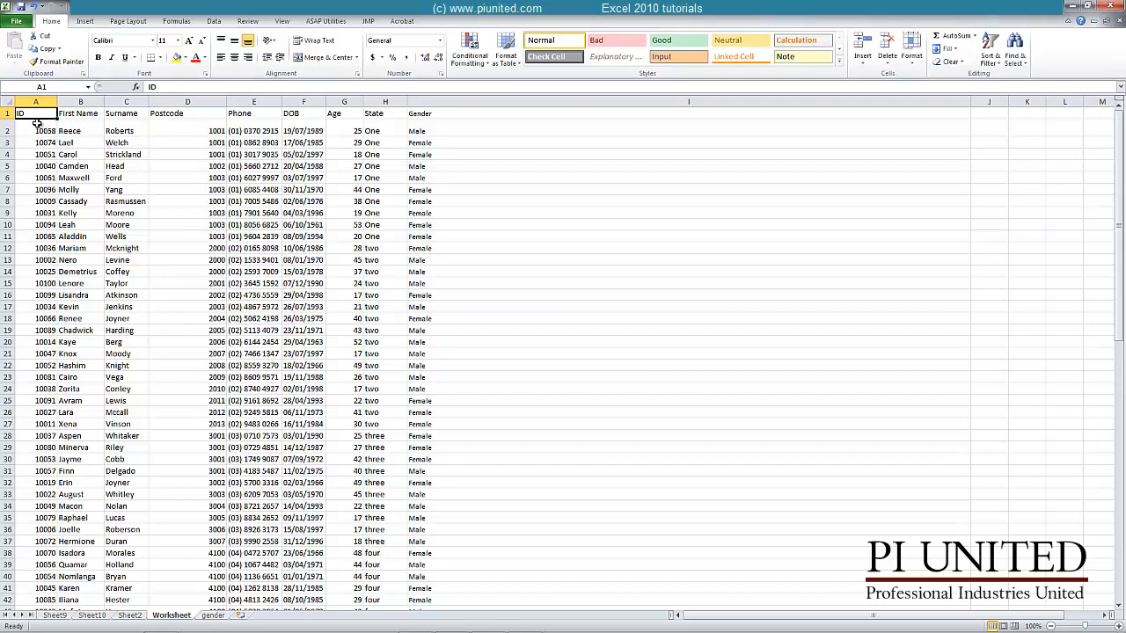
pyautogui.moveTo(39, 127); pyautogui.dragTo(285, 380)
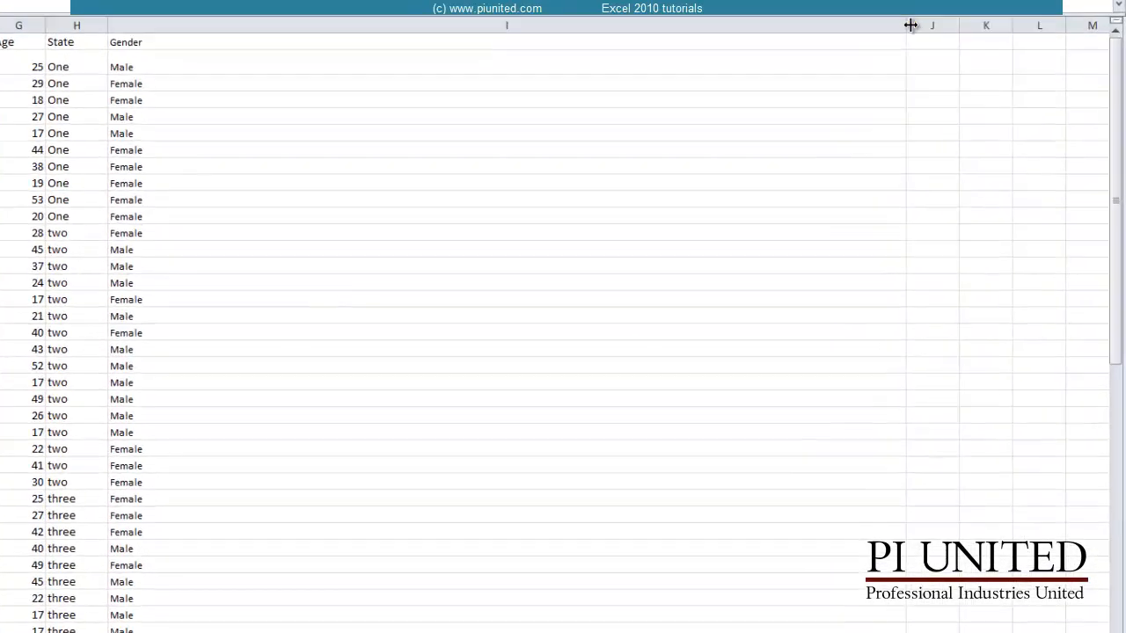
# Inspect the Gender results in I2 and I3, opening I3's VLOOKUP formula and closing it without editing
pyautogui.click(117, 54)
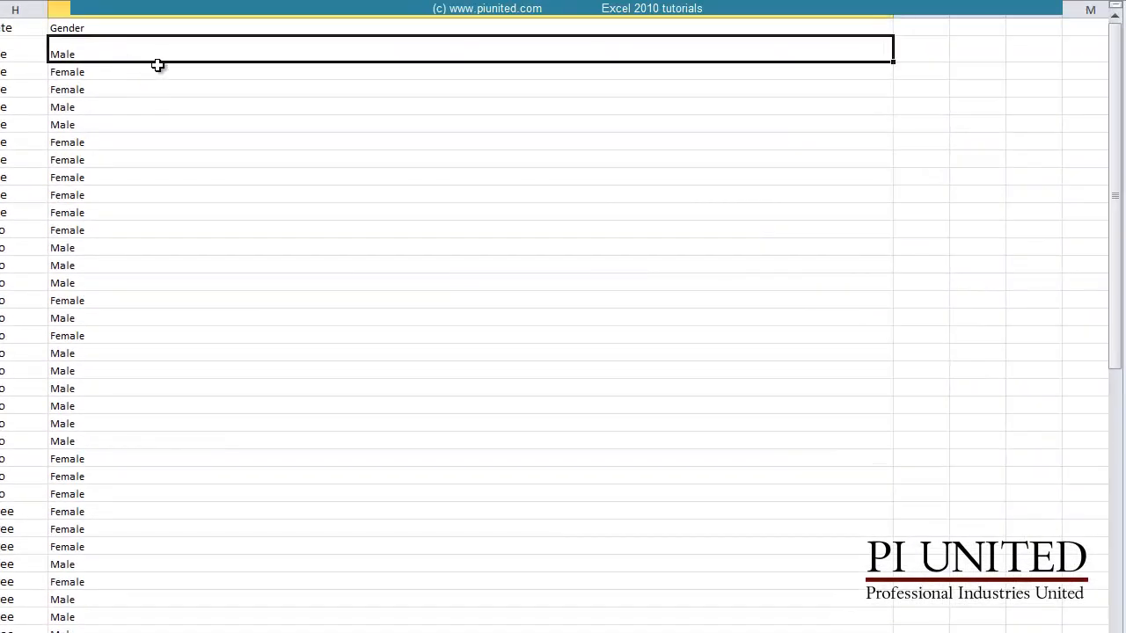
pyautogui.click(106, 72)
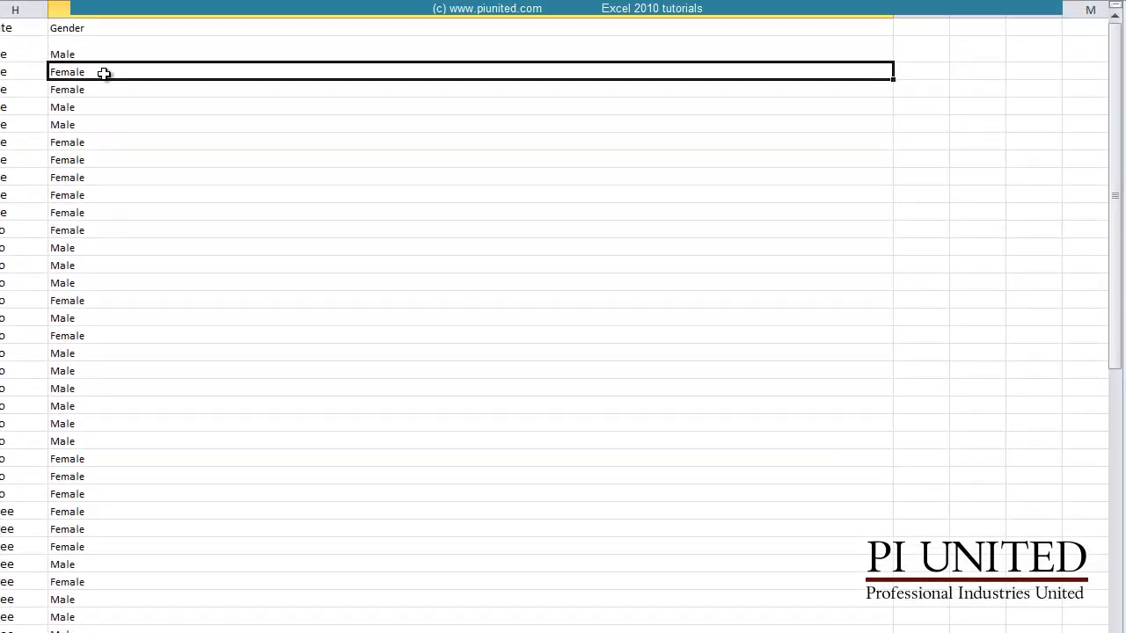
pyautogui.doubleClick(107, 72)
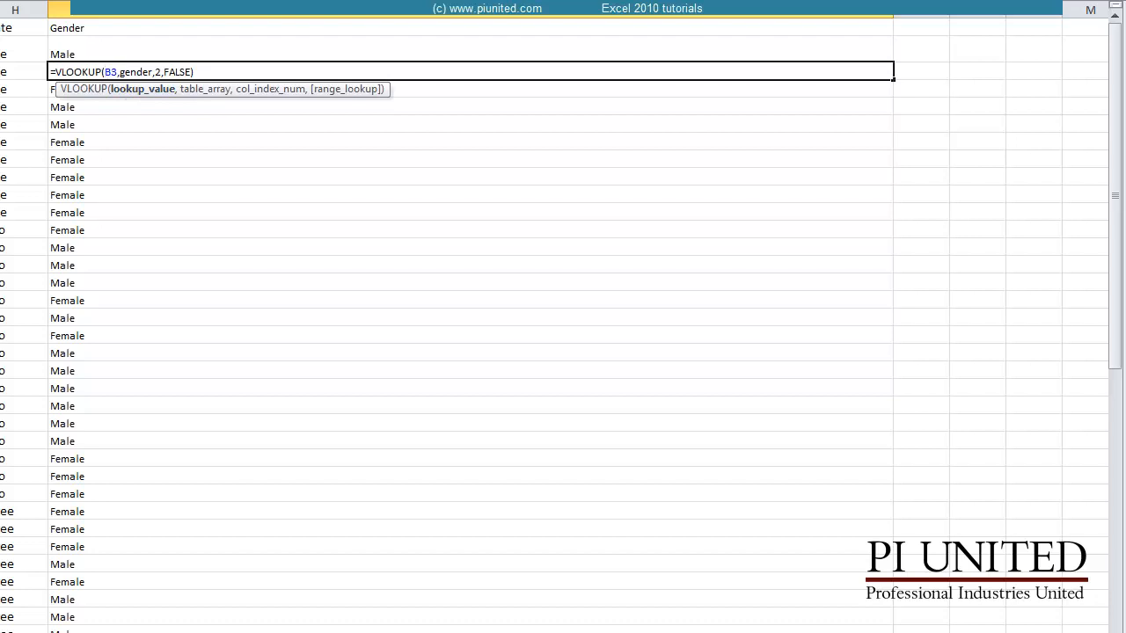
pyautogui.press('Escape')
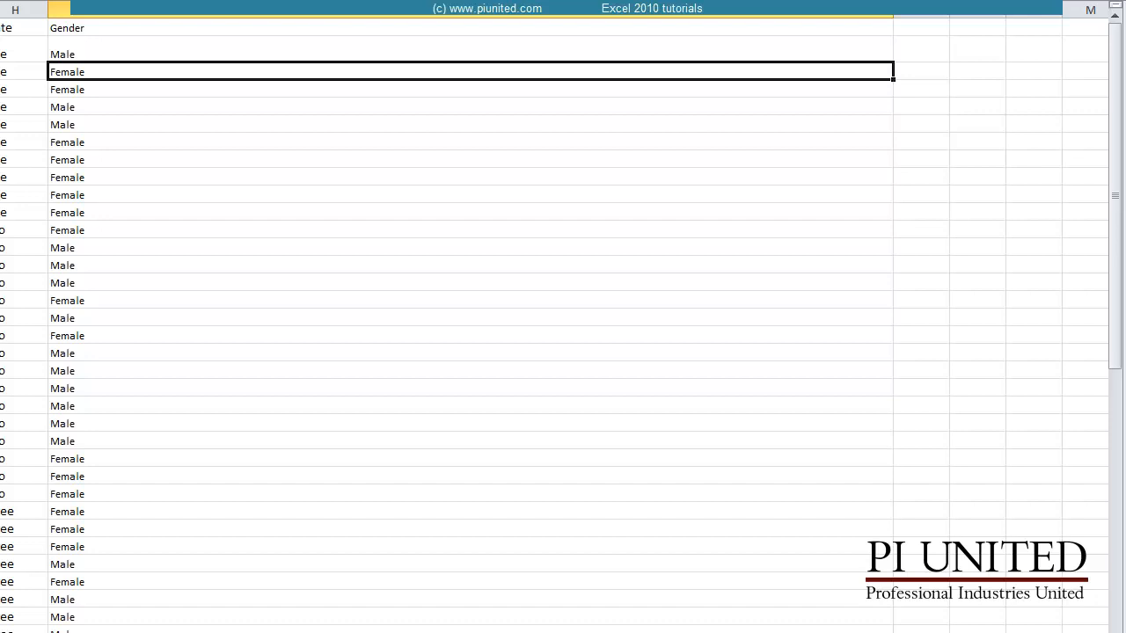
# Examine the gender table array, column index 2 and FALSE arguments of I3's VLOOKUP formula, discarding any edit
pyautogui.doubleClick(606, 115)
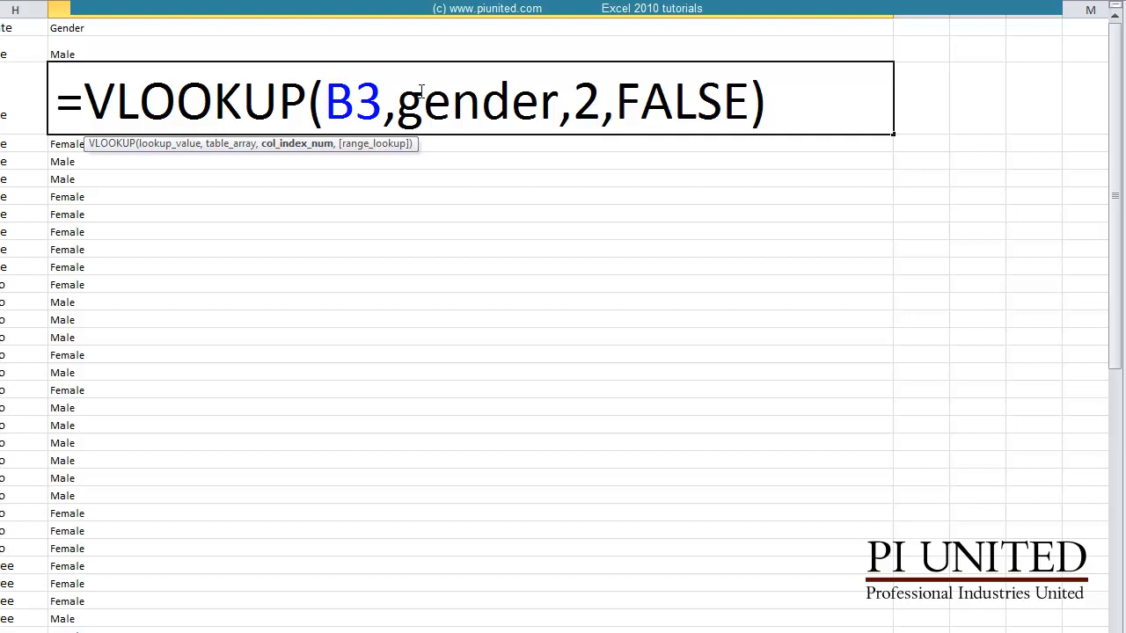
pyautogui.moveTo(423, 102); pyautogui.dragTo(559, 101)
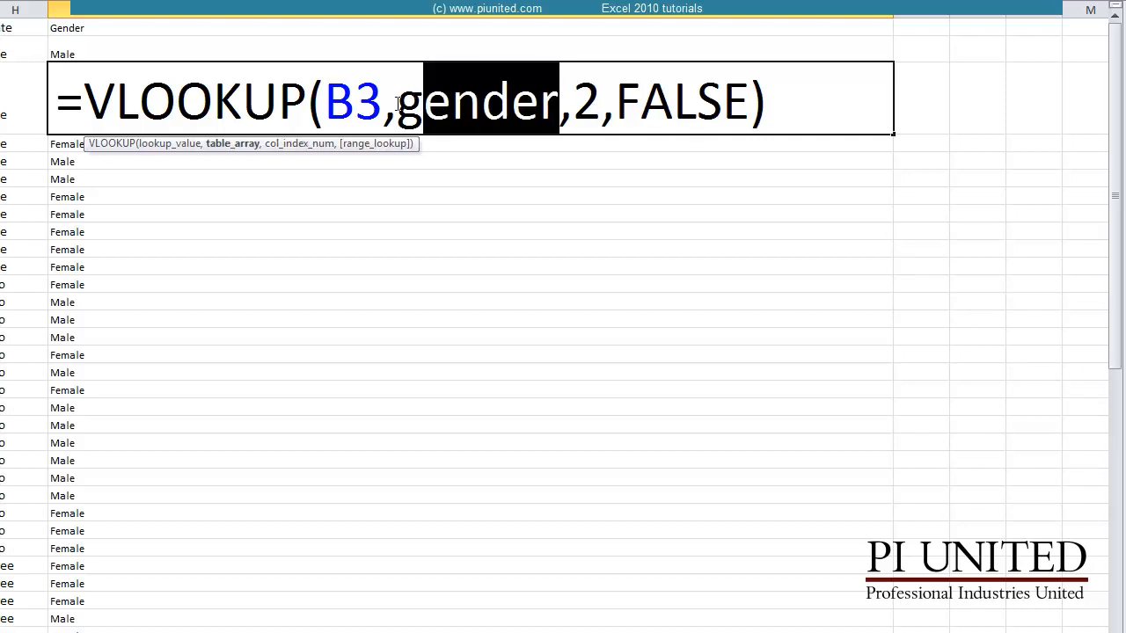
pyautogui.moveTo(397, 102); pyautogui.dragTo(560, 102)
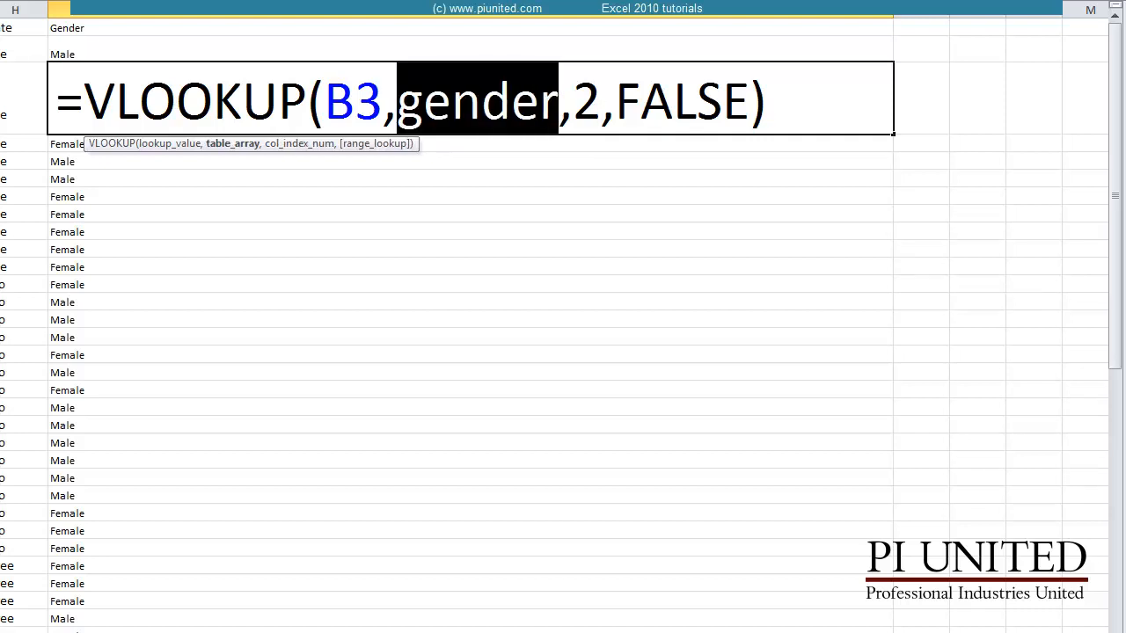
pyautogui.hotkey('ctrl', 'pagedown')
pyautogui.hotkey('ctrl', 'pageup')
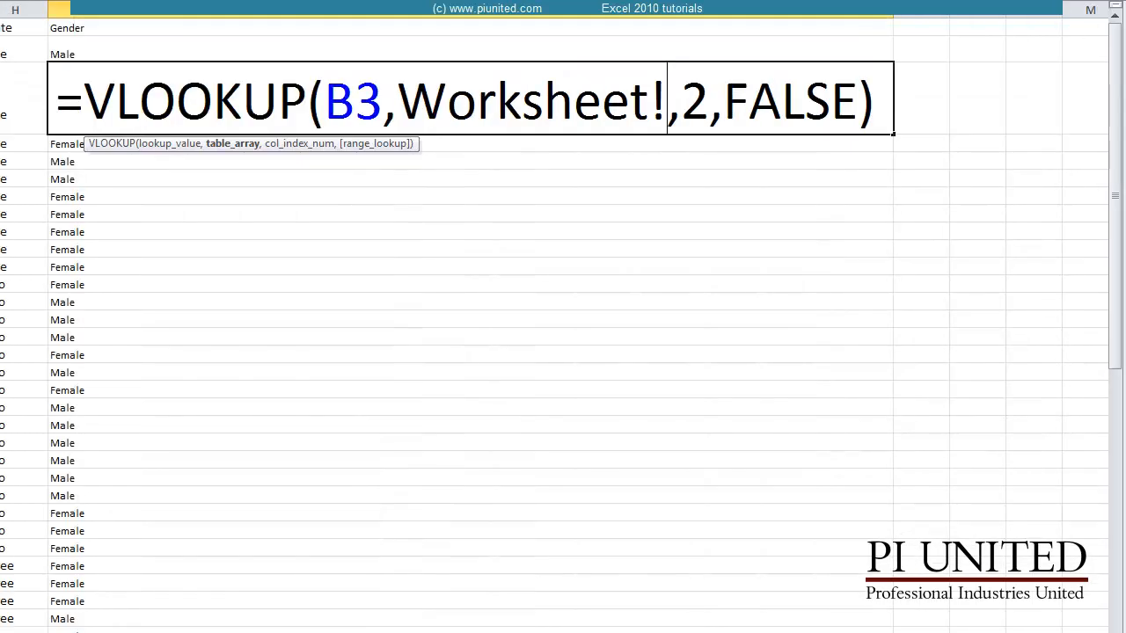
pyautogui.moveTo(682, 102); pyautogui.dragTo(707, 104)
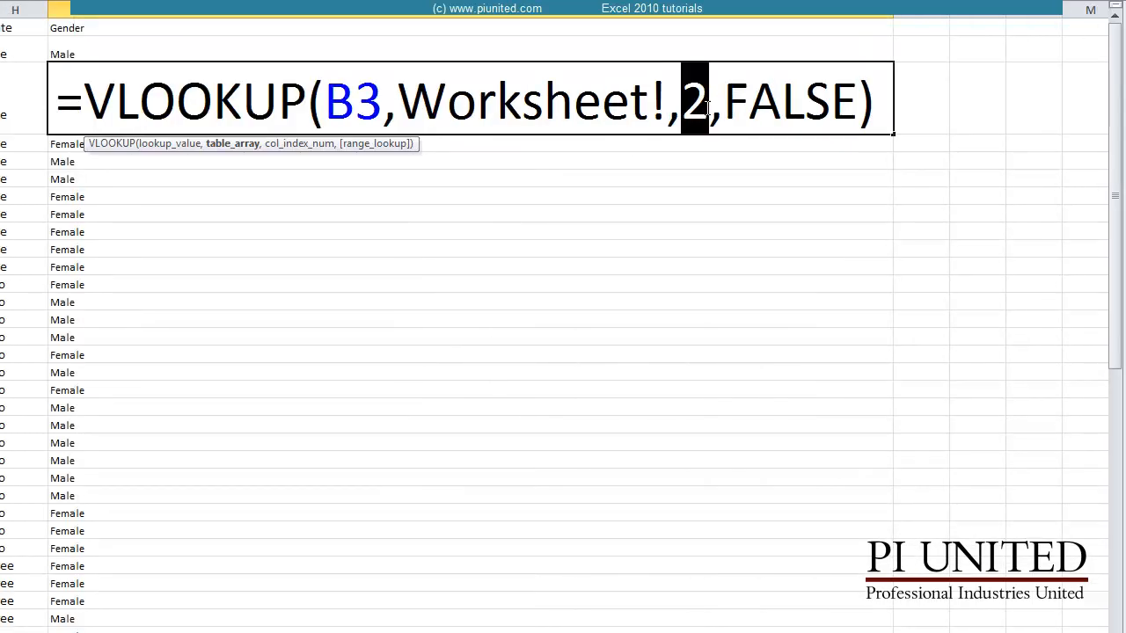
pyautogui.click(734, 98)
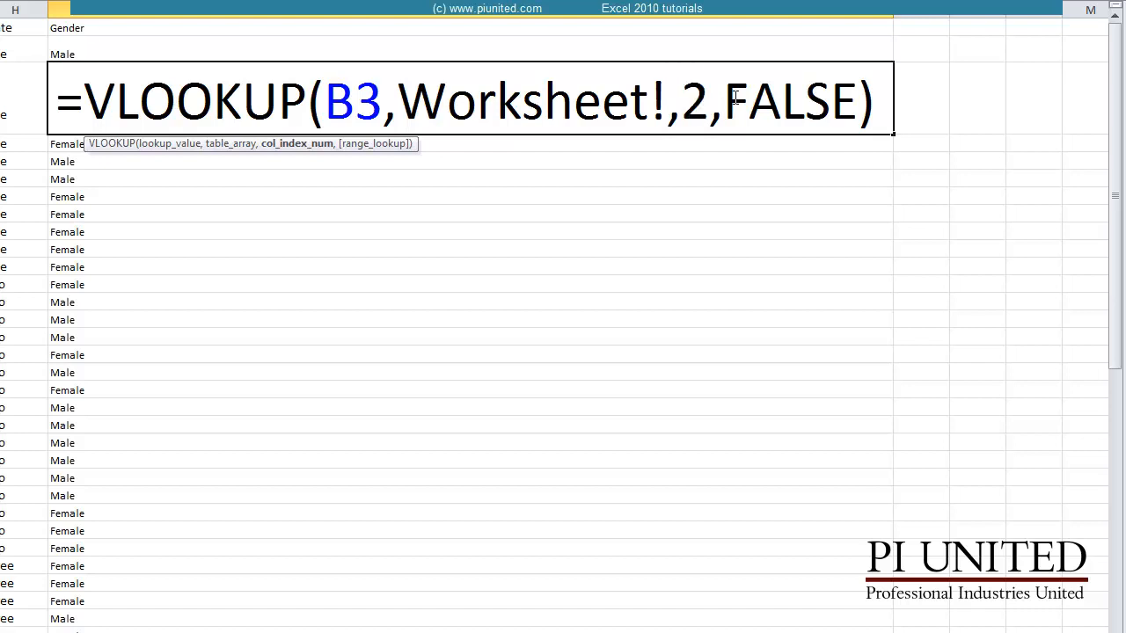
pyautogui.moveTo(734, 98); pyautogui.dragTo(860, 103)
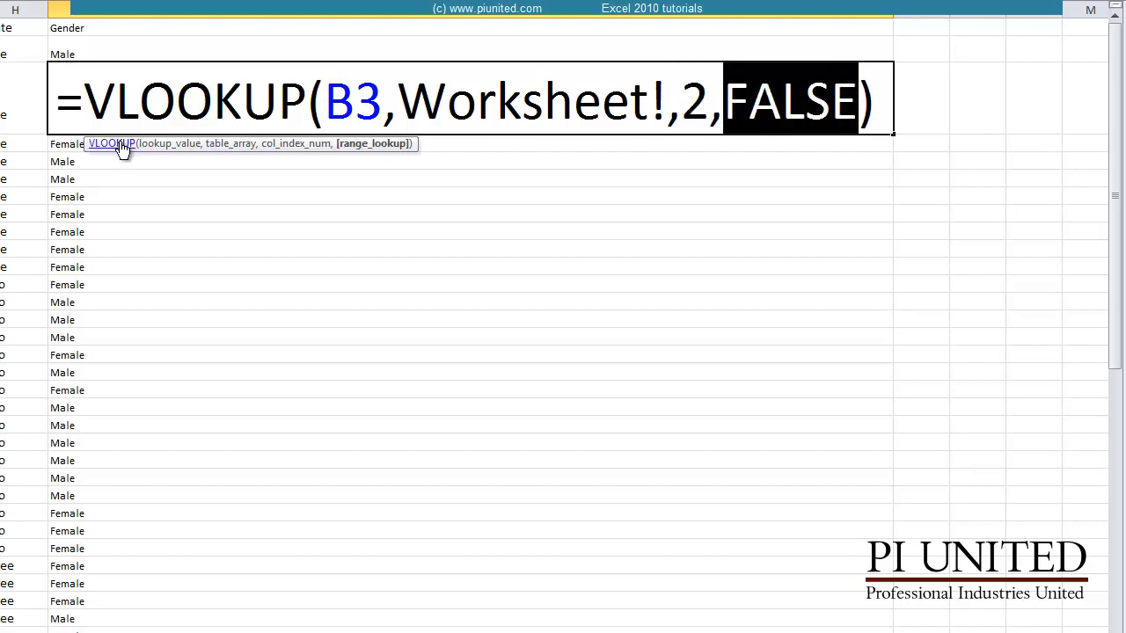
pyautogui.press('Return')
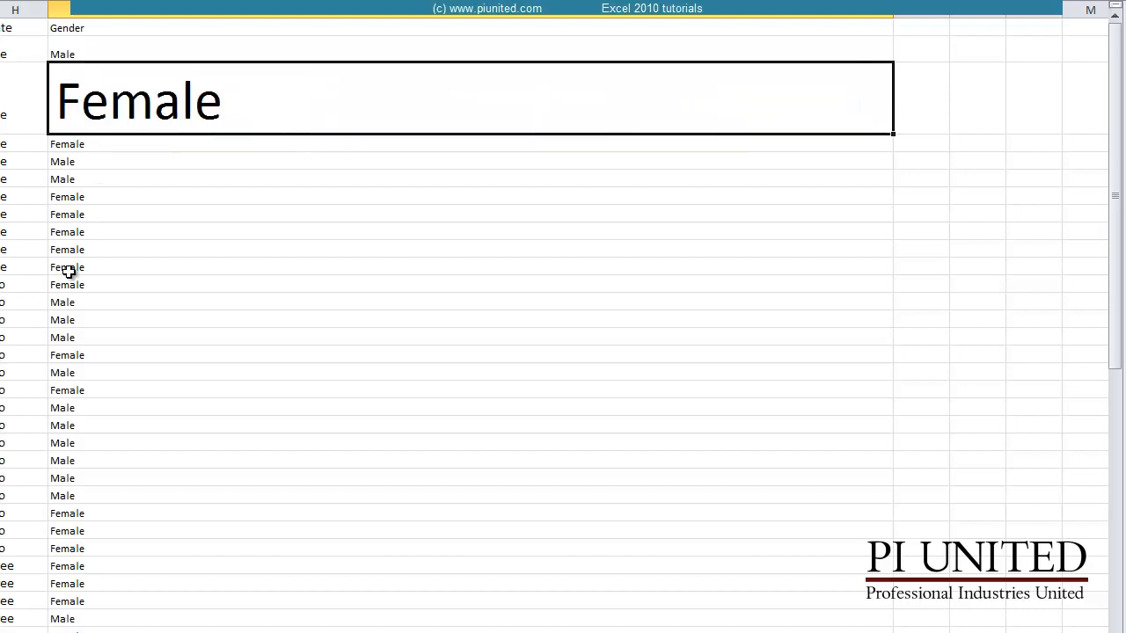
pyautogui.click(118, 249)
pyautogui.click(124, 143)
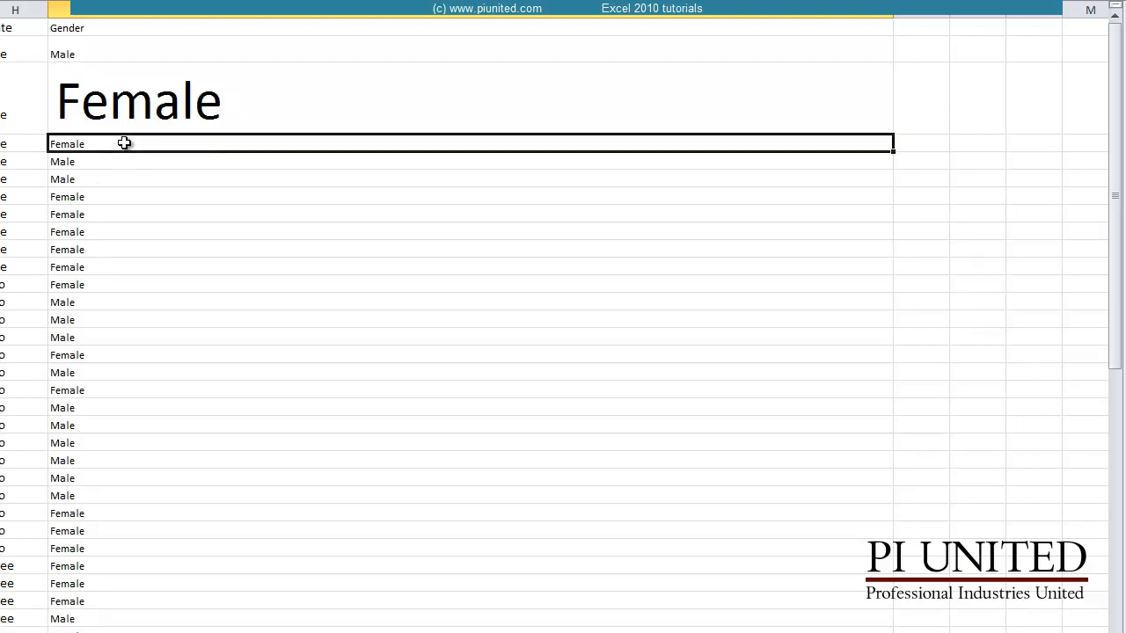